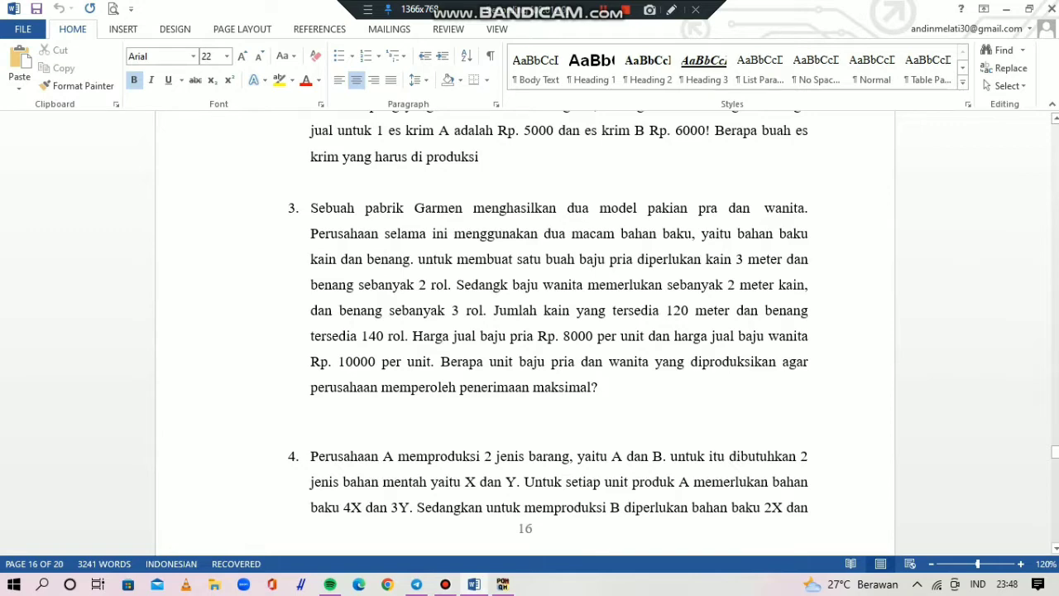
Switch to QM for Windows and start a new data set in the Linear Programming module.
{"action": "key", "text": "alt+Tab"}
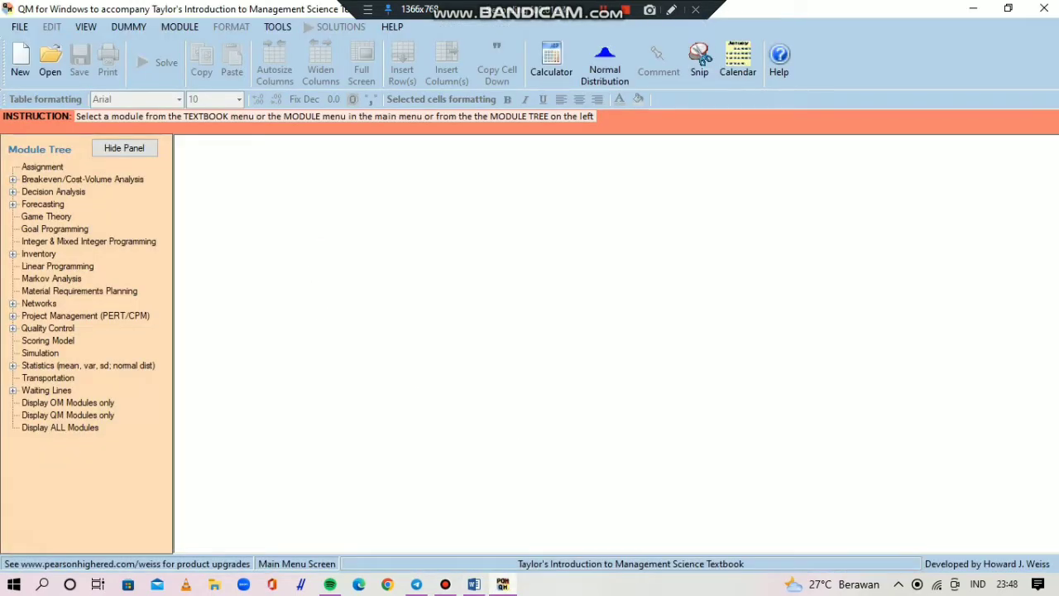
{"action": "left_click", "coordinate": [180, 27]}
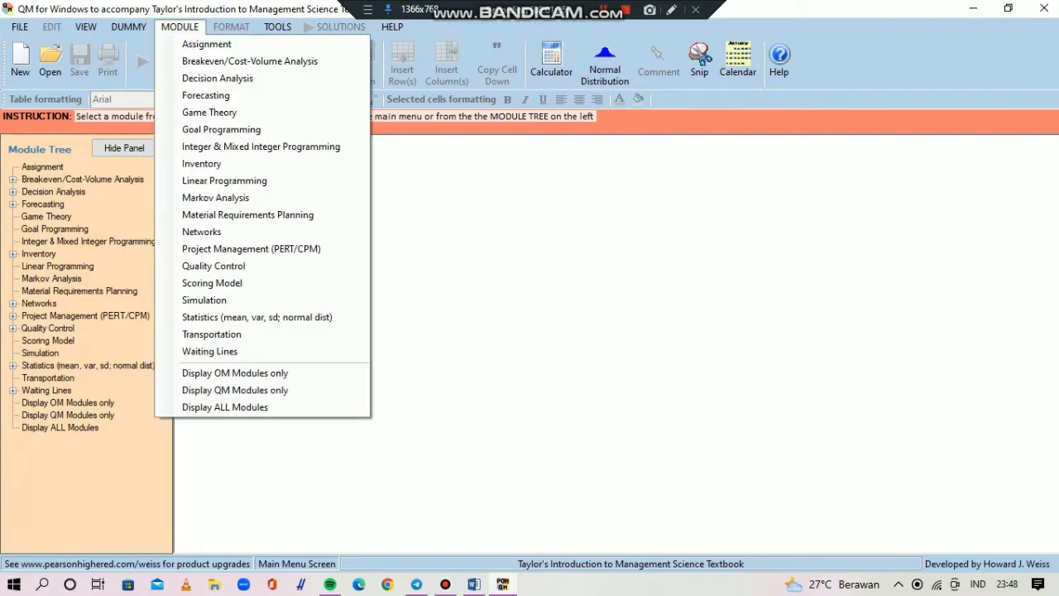
{"action": "key", "text": "Down"}
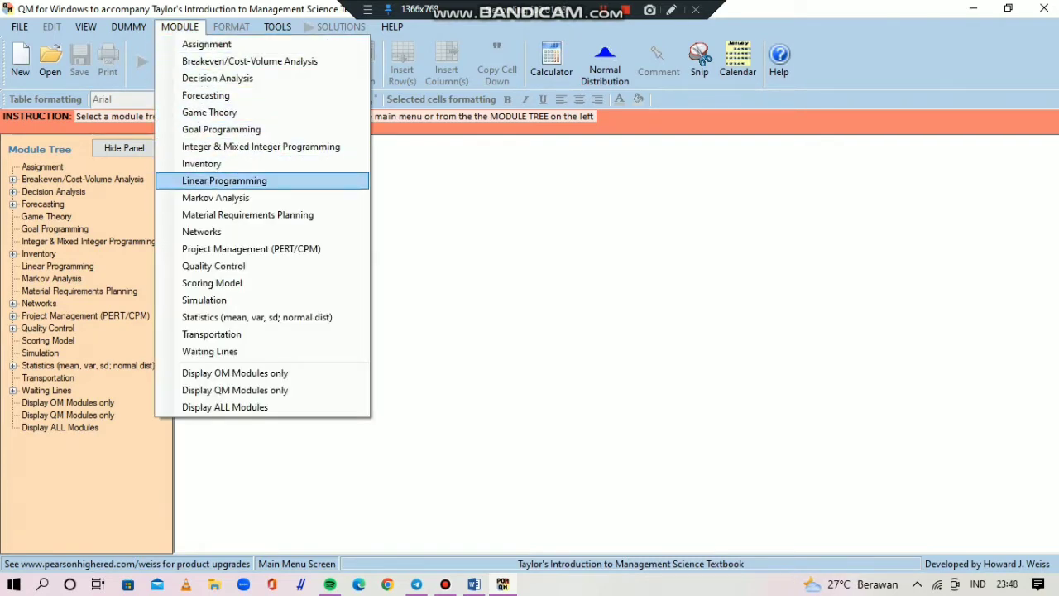
{"action": "key", "text": "Return"}
{"action": "key", "text": "alt+f"}
{"action": "key", "text": "Down"}
{"action": "key", "text": "Up"}
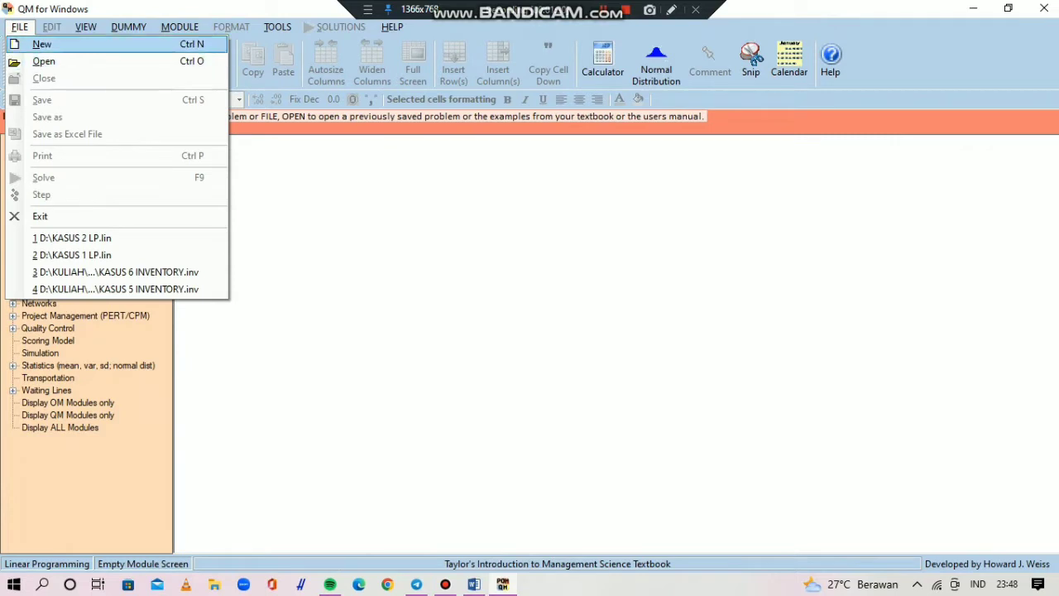
{"action": "key", "text": "Return"}
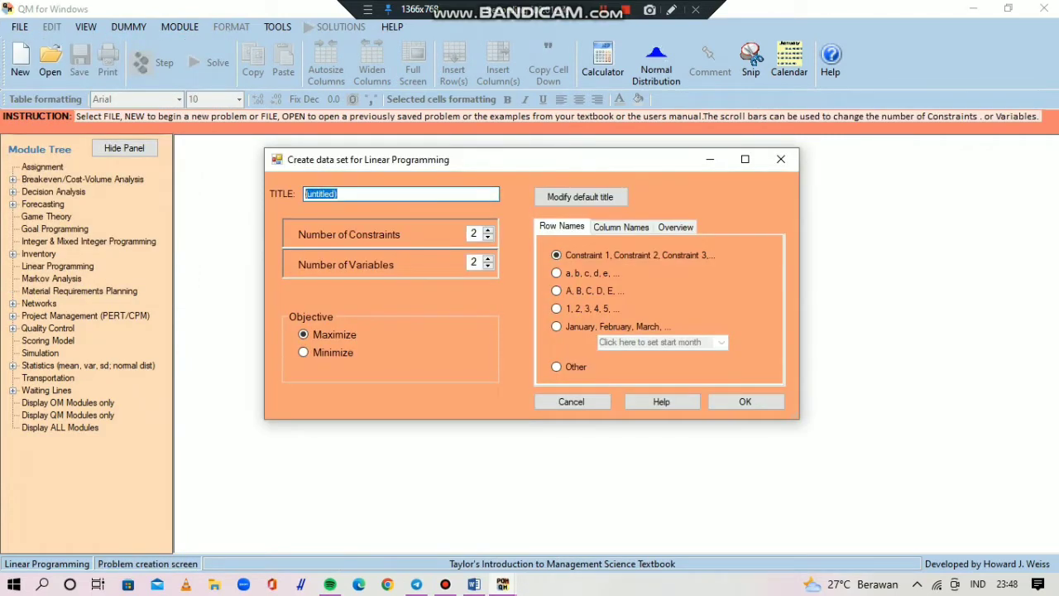
Check problem 3 in the Word document and title the new data set PABRIK GARMEN.
{"action": "key", "text": "alt+Tab"}
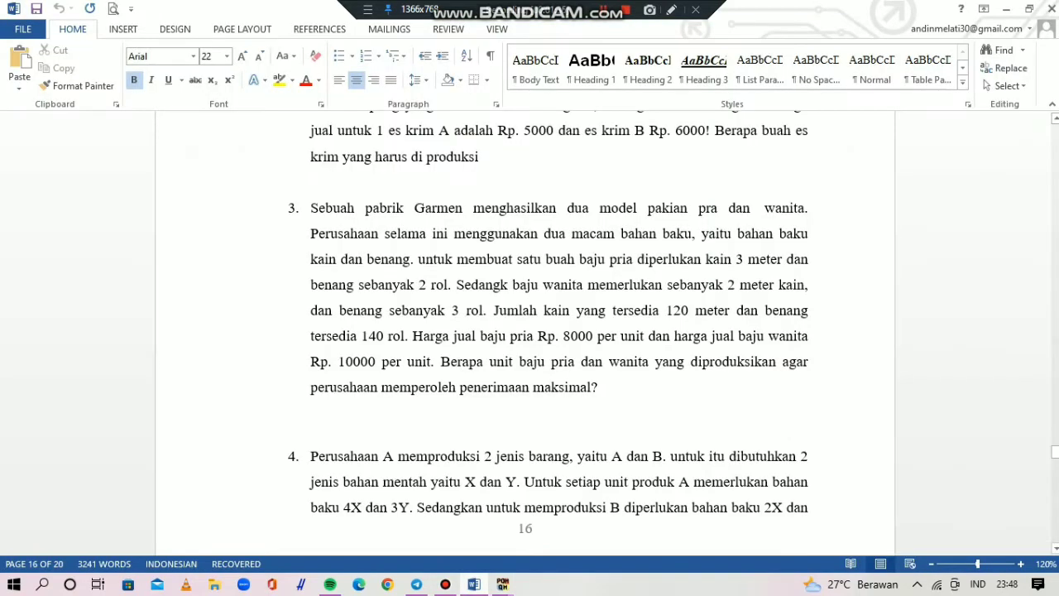
{"action": "key", "text": "alt+Tab"}
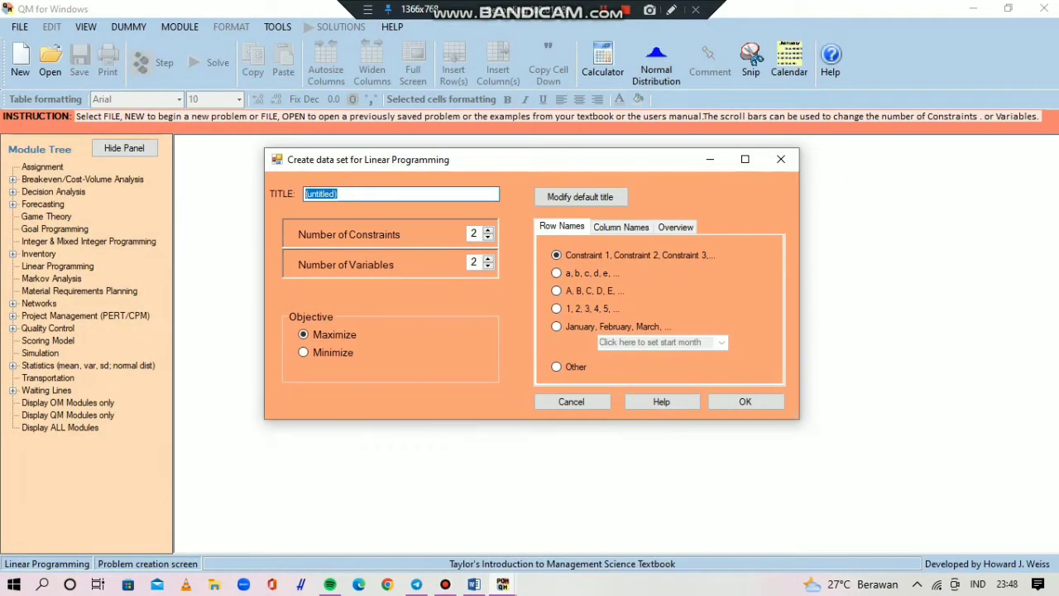
{"action": "type", "text": "PABRIK GARMEN"}
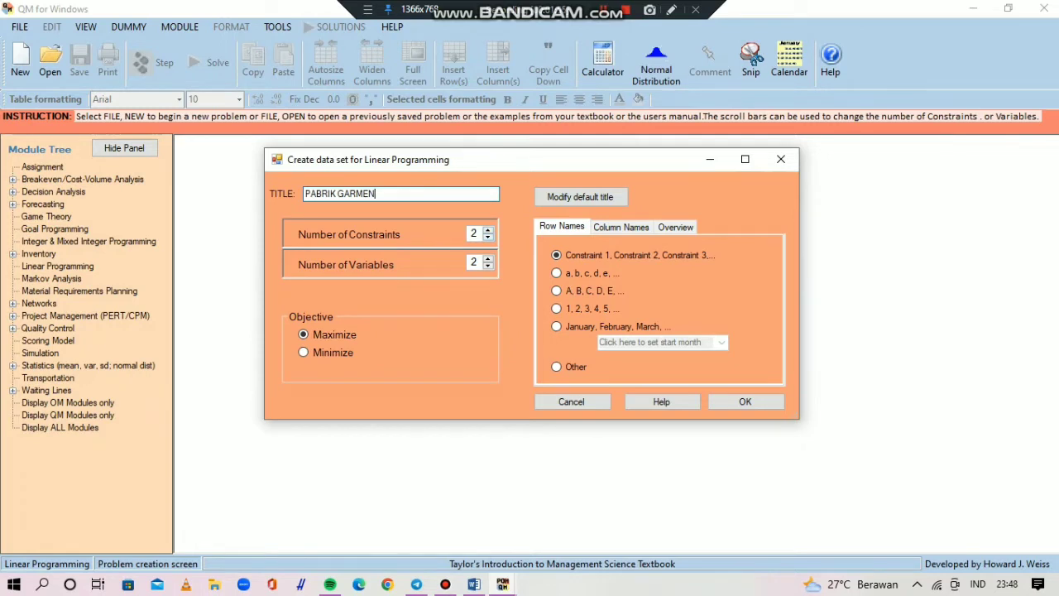
Review problem 3 in Word, then create the data set in QM for Windows with row names A, B, C, D, E.
{"action": "left_click", "coordinate": [474, 584]}
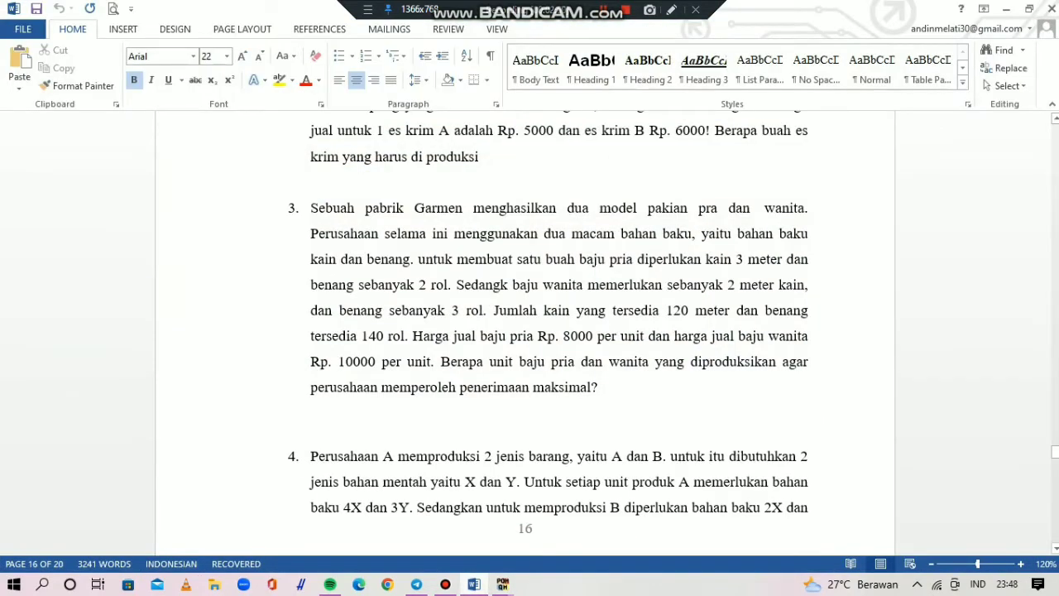
{"action": "key", "text": "alt+Tab"}
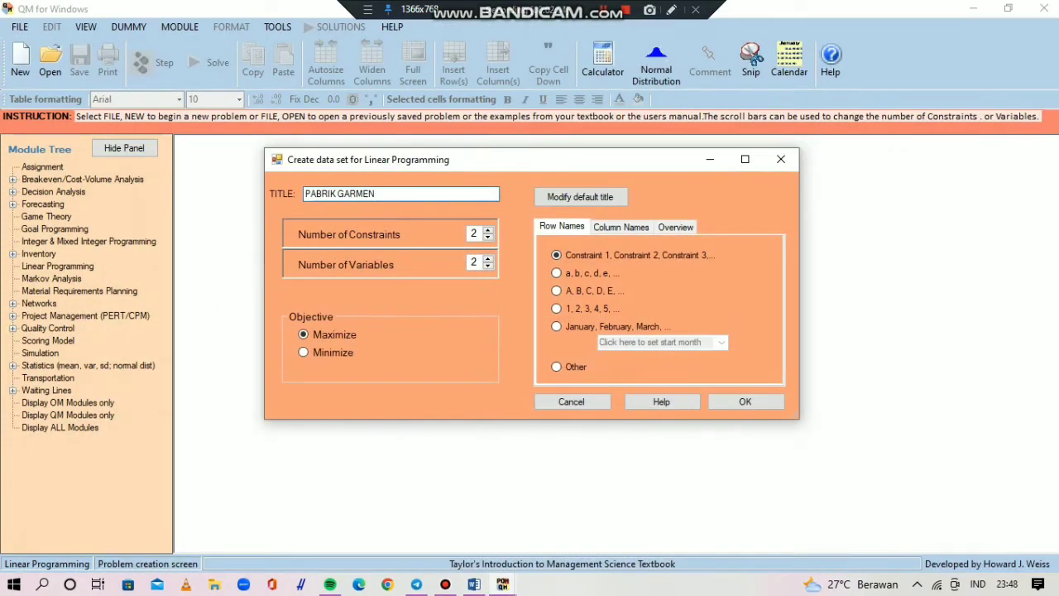
{"action": "key", "text": "alt+Tab"}
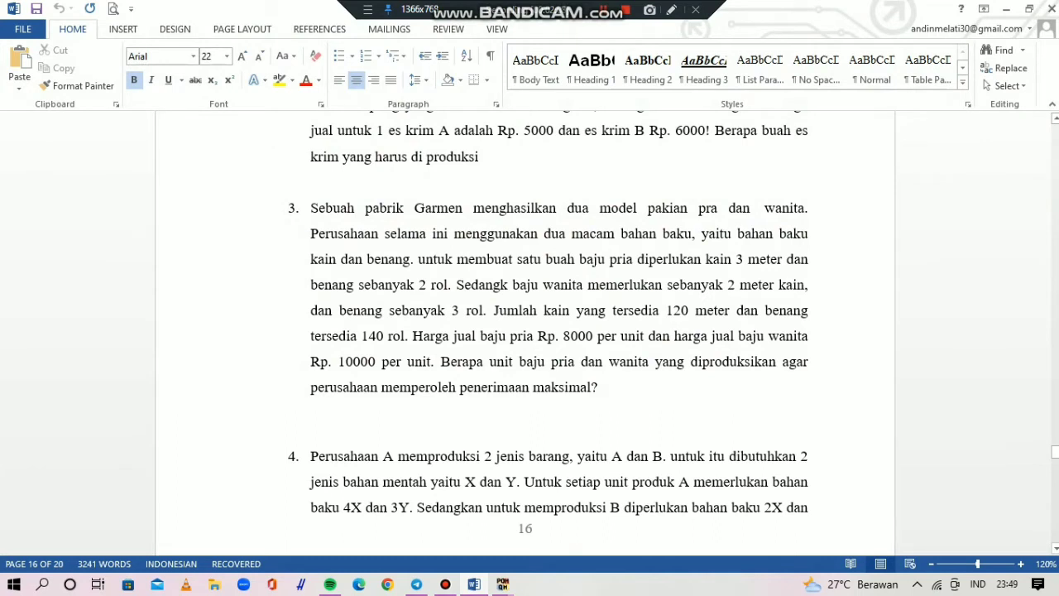
{"action": "left_click", "coordinate": [531, 387]}
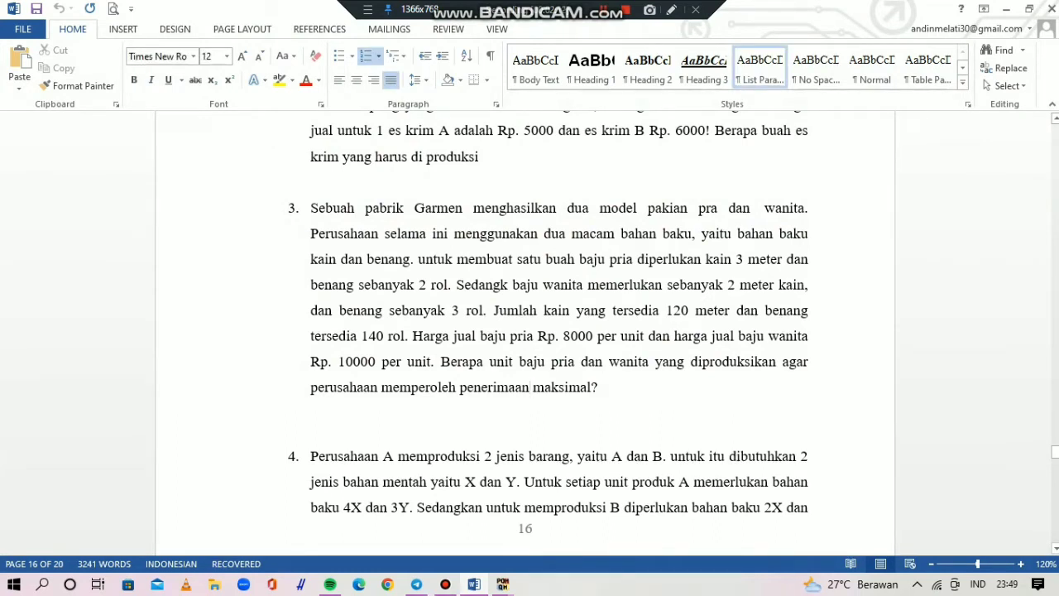
{"action": "key", "text": "alt+Tab"}
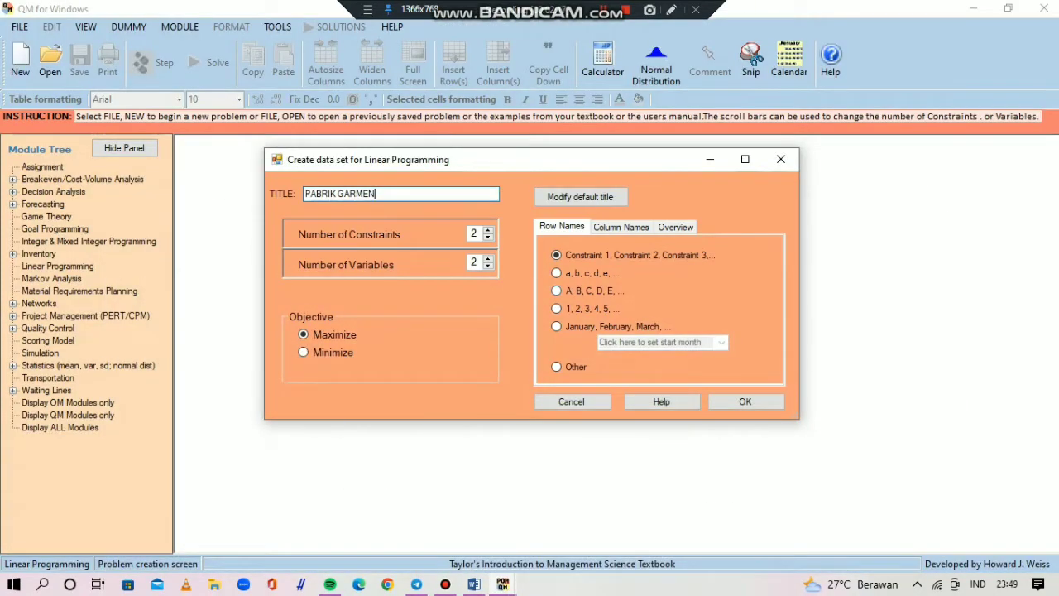
{"action": "left_click", "coordinate": [557, 291]}
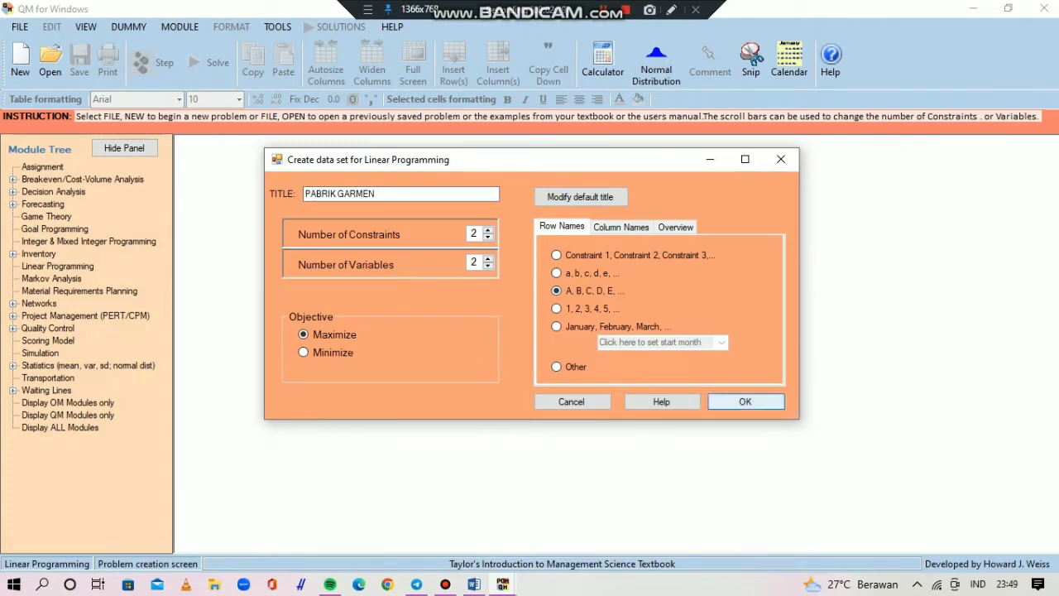
{"action": "left_click", "coordinate": [745, 401]}
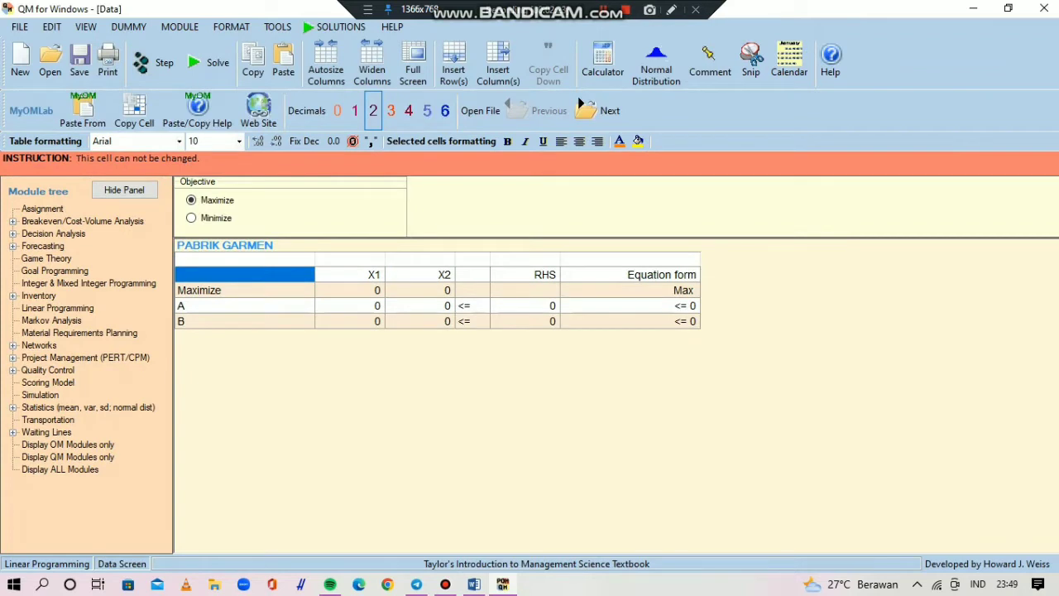
Rename constraint row A to KAIN and constraint row B to BENANG.
{"action": "left_click", "coordinate": [244, 307]}
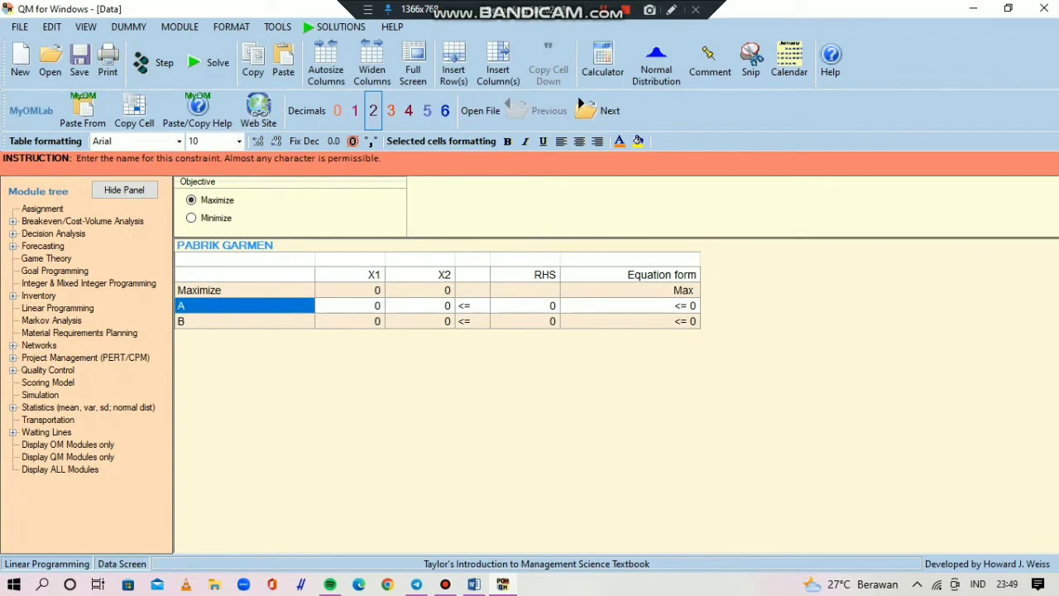
{"action": "type", "text": "KAIN"}
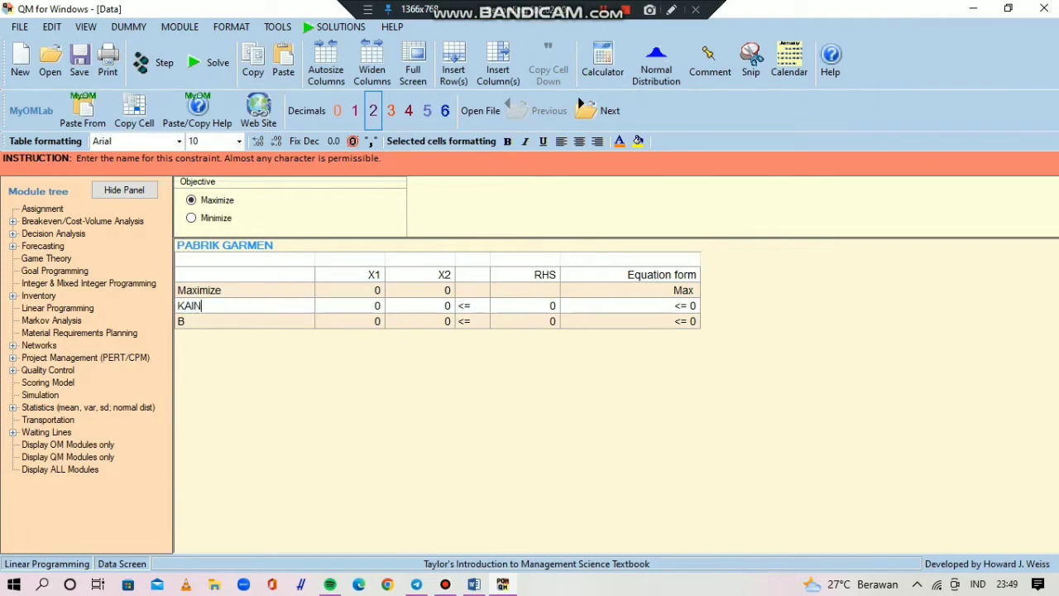
{"action": "key", "text": "Return"}
{"action": "type", "text": "BENANG"}
{"action": "key", "text": "Return"}
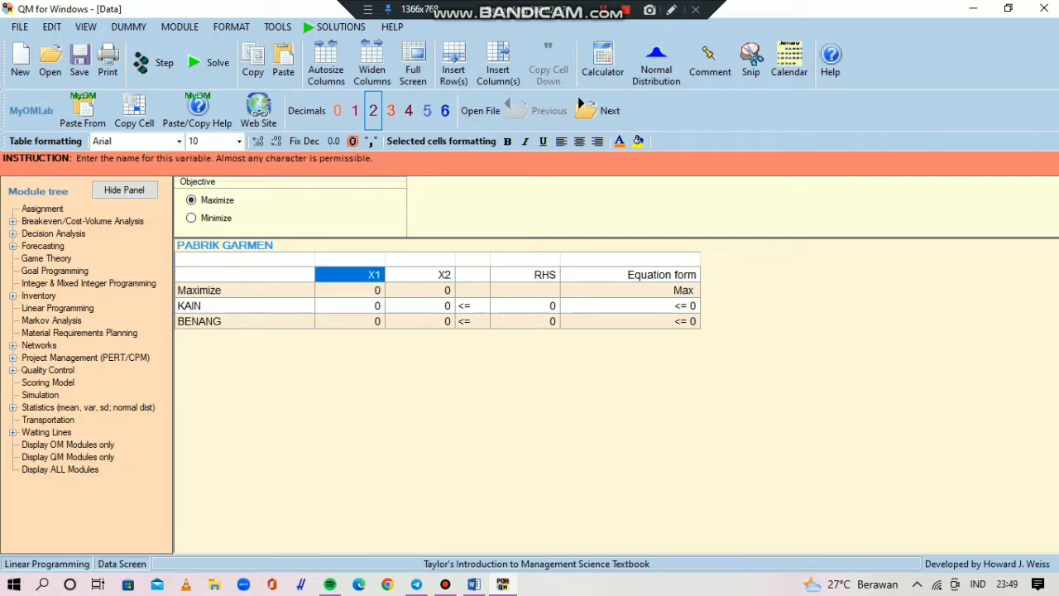
Rename variable X1 to PRIA and variable X2 to WANITA.
{"action": "type", "text": "PRIA"}
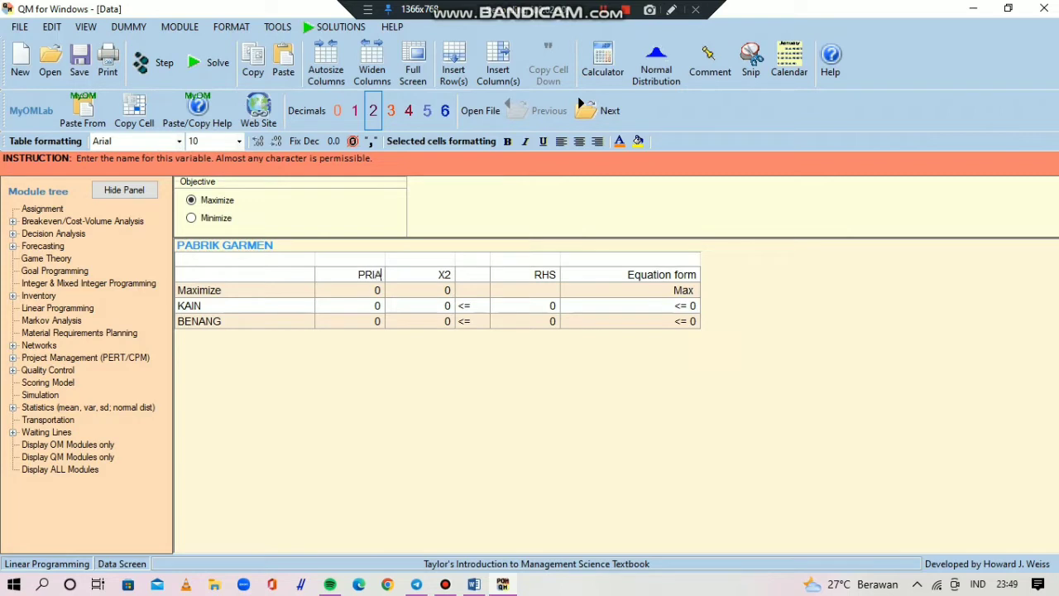
{"action": "key", "text": "Return"}
{"action": "type", "text": "WANITA"}
{"action": "key", "text": "Down"}
Set the Maximize coefficients to 8000 for PRIA and 10000 for WANITA.
{"action": "key", "text": "Left"}
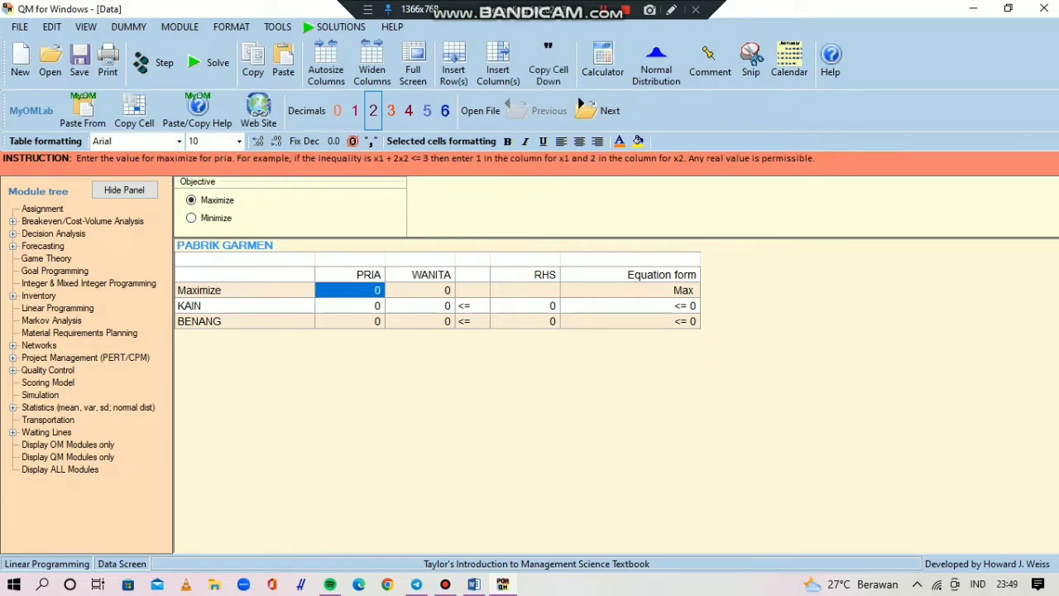
{"action": "type", "text": "8"}
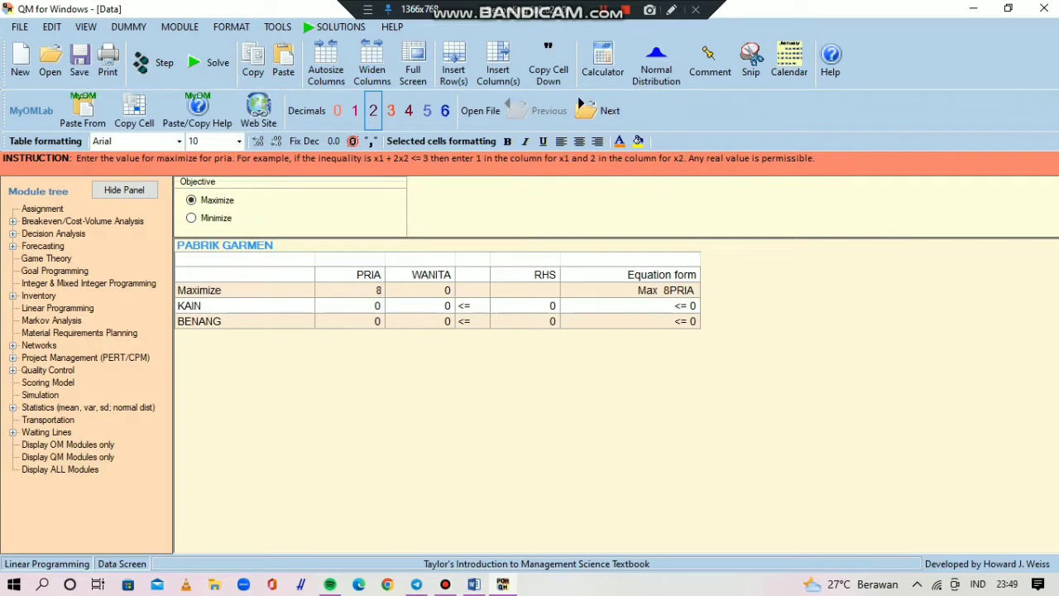
{"action": "type", "text": "000"}
{"action": "key", "text": "Right"}
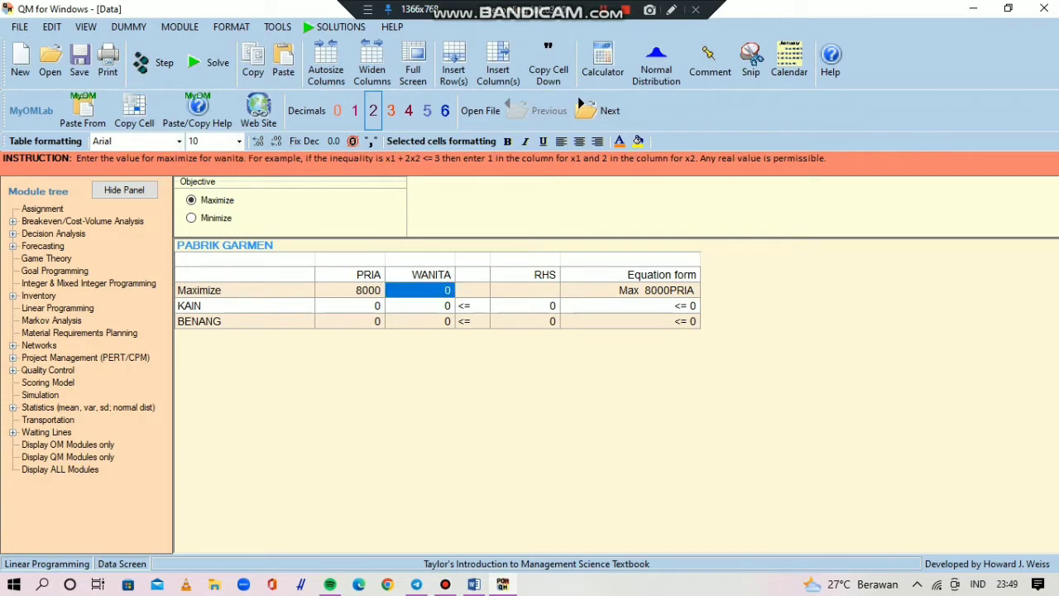
{"action": "type", "text": "10000"}
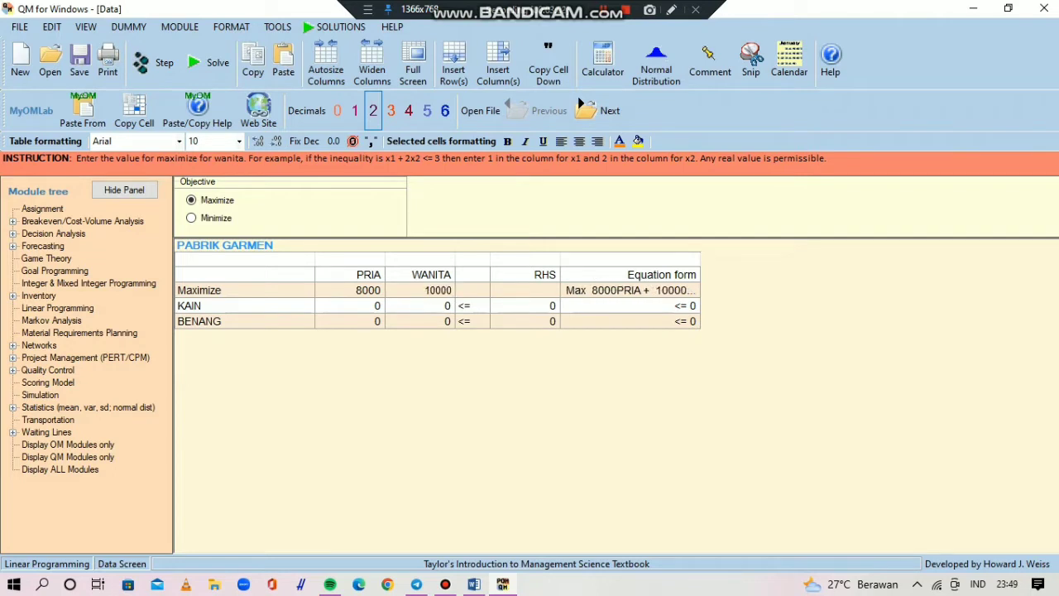
{"action": "key", "text": "Return"}
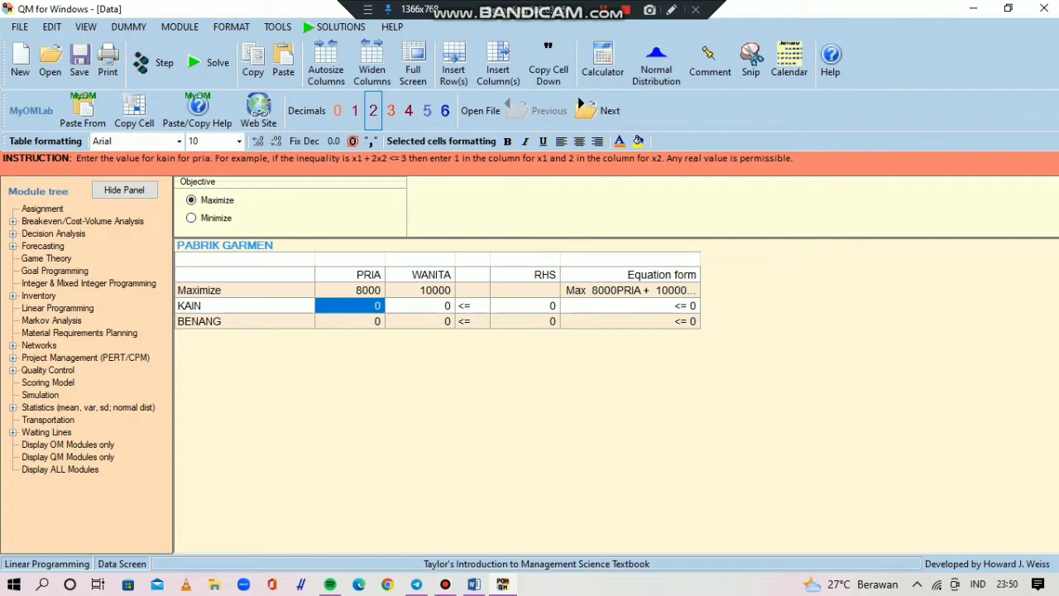
Set the KAIN constraint coefficients to 3 for PRIA and 2 for WANITA.
{"action": "type", "text": "3"}
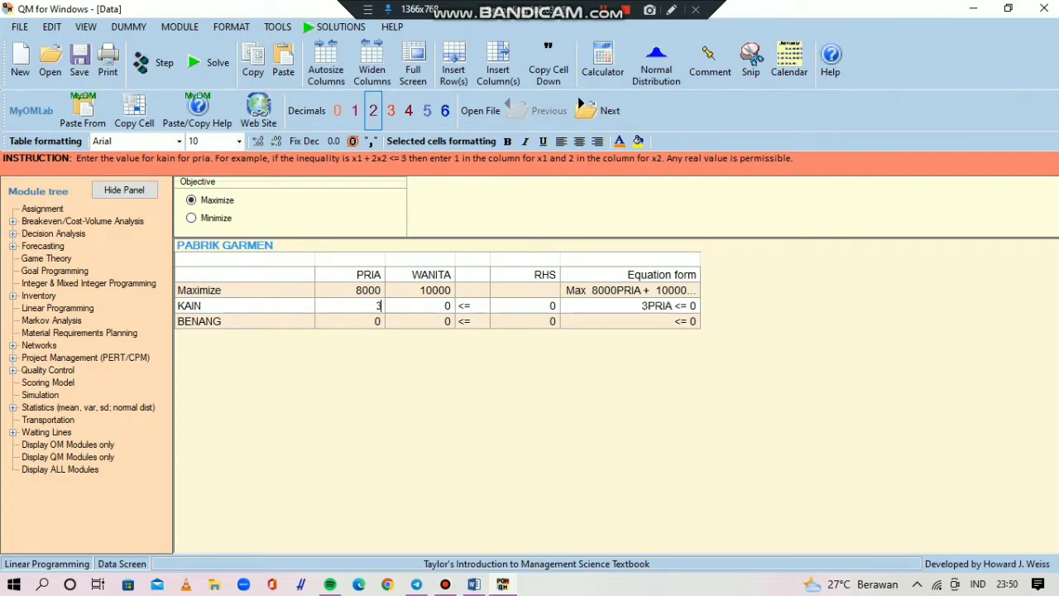
{"action": "key", "text": "Down"}
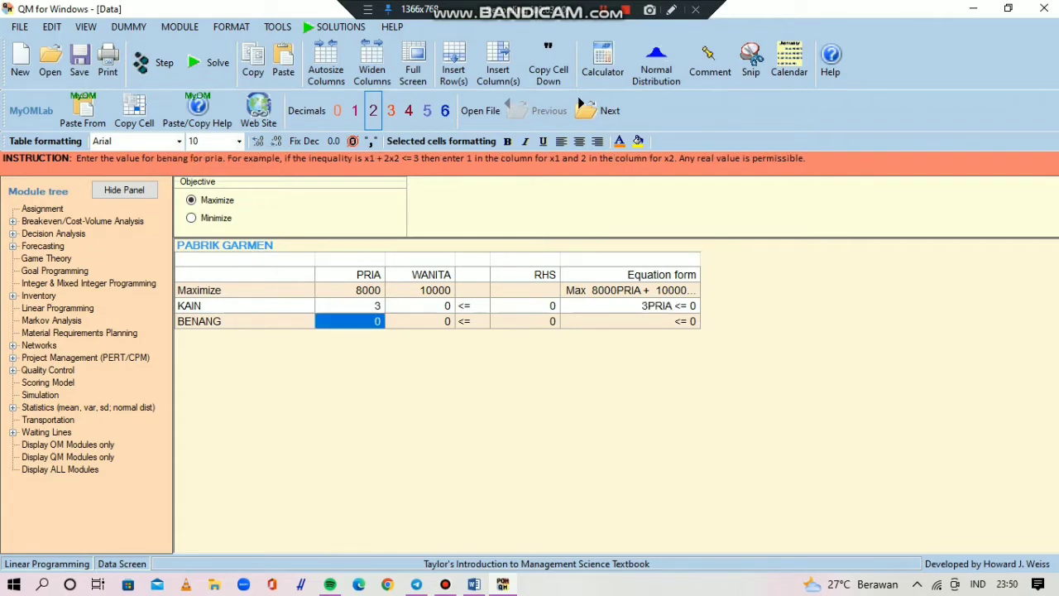
{"action": "key", "text": "Up"}
{"action": "key", "text": "Right"}
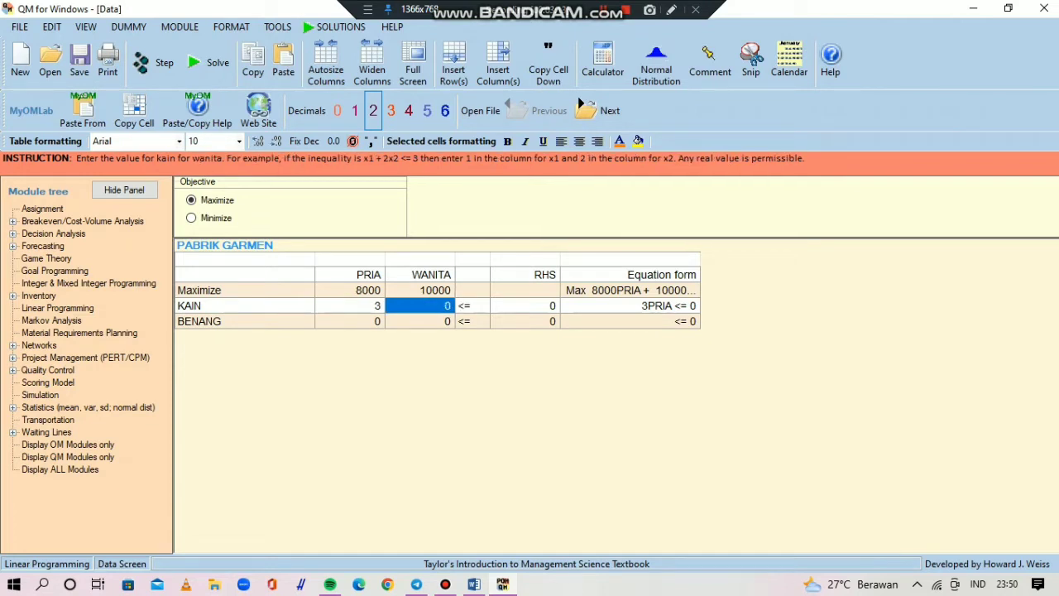
{"action": "type", "text": "2"}
{"action": "key", "text": "Down"}
Set the BENANG constraint coefficients to 3 for PRIA and 3 for WANITA.
{"action": "key", "text": "Left"}
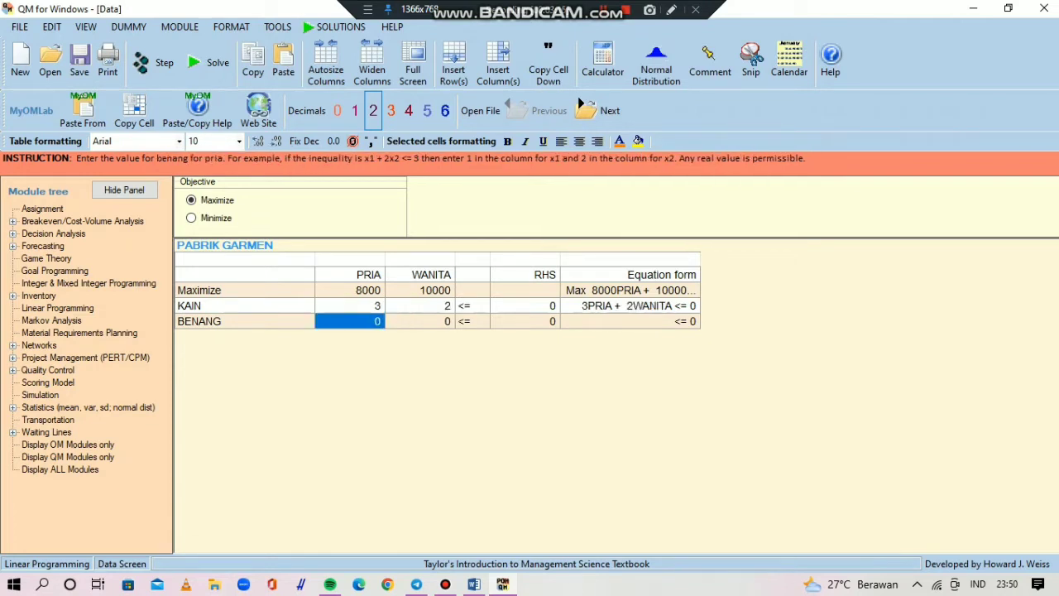
{"action": "type", "text": "3"}
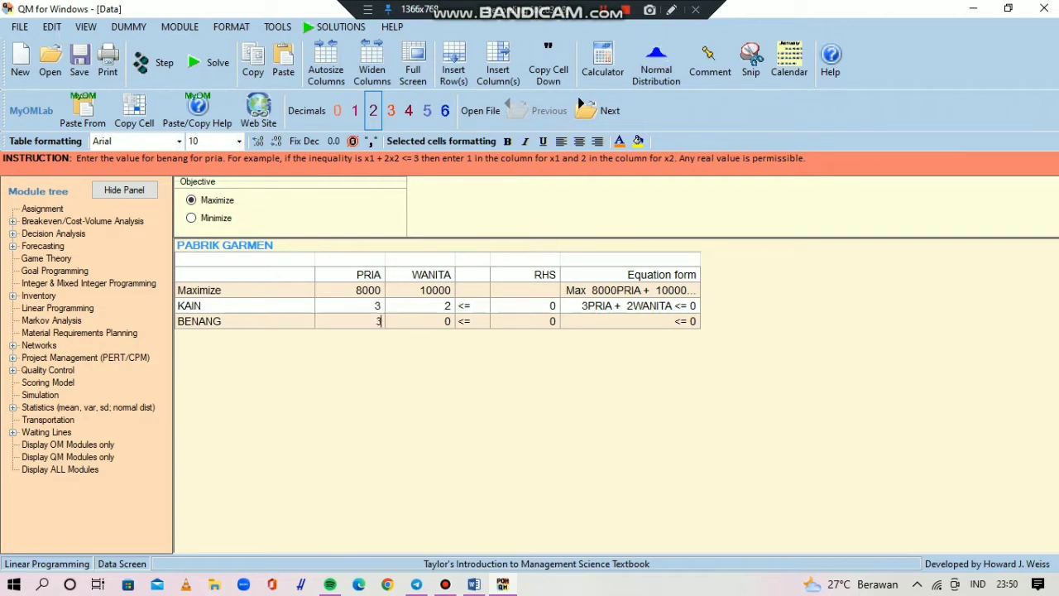
{"action": "key", "text": "Right"}
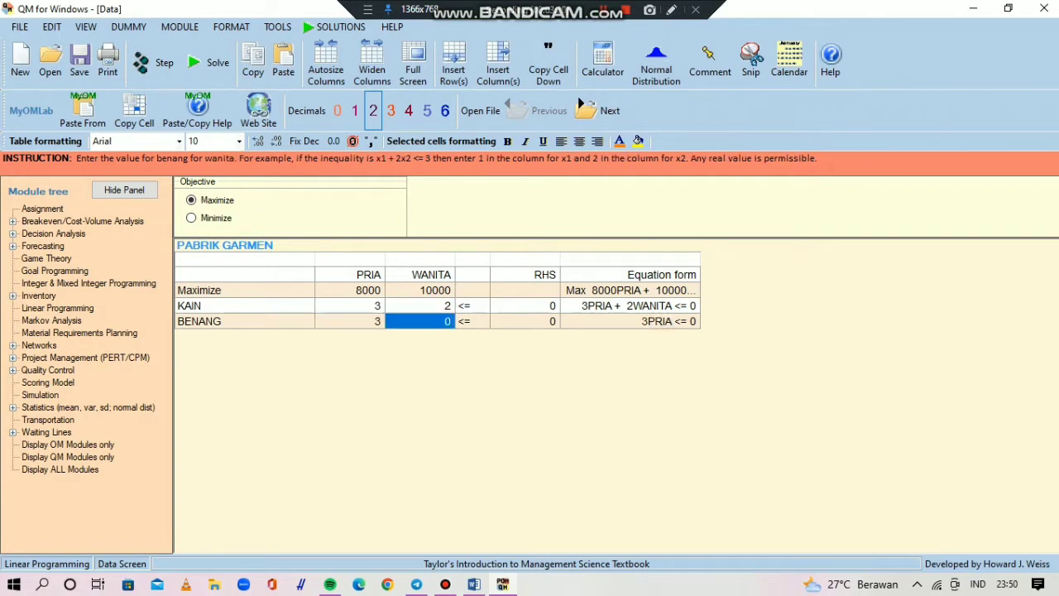
{"action": "type", "text": "3"}
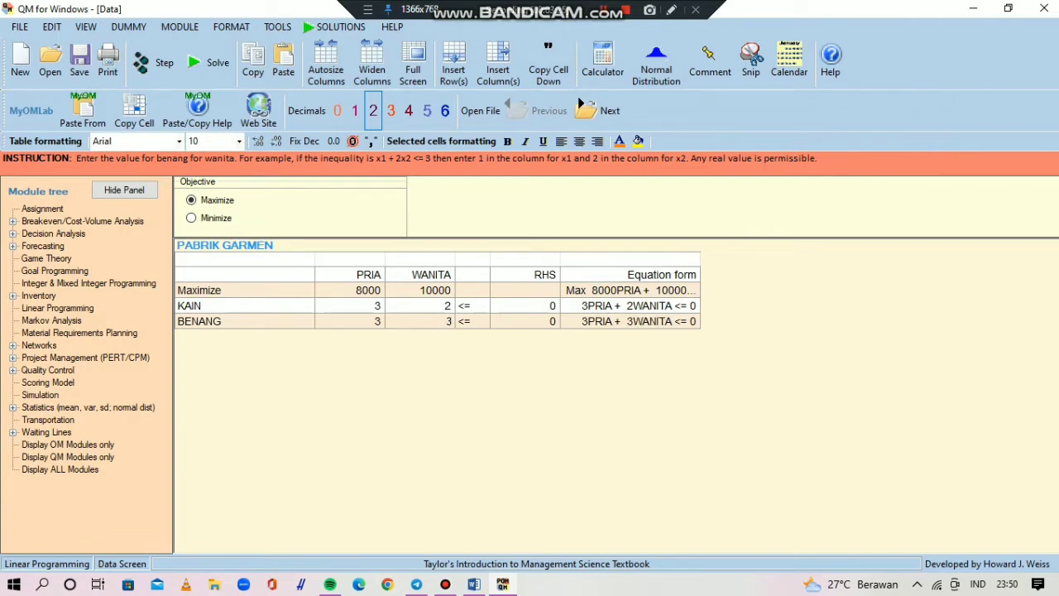
Set the right-hand sides to 120 for KAIN and 140 for BENANG, taking the available quantities from problem 3 in Word.
{"action": "left_click", "coordinate": [474, 584]}
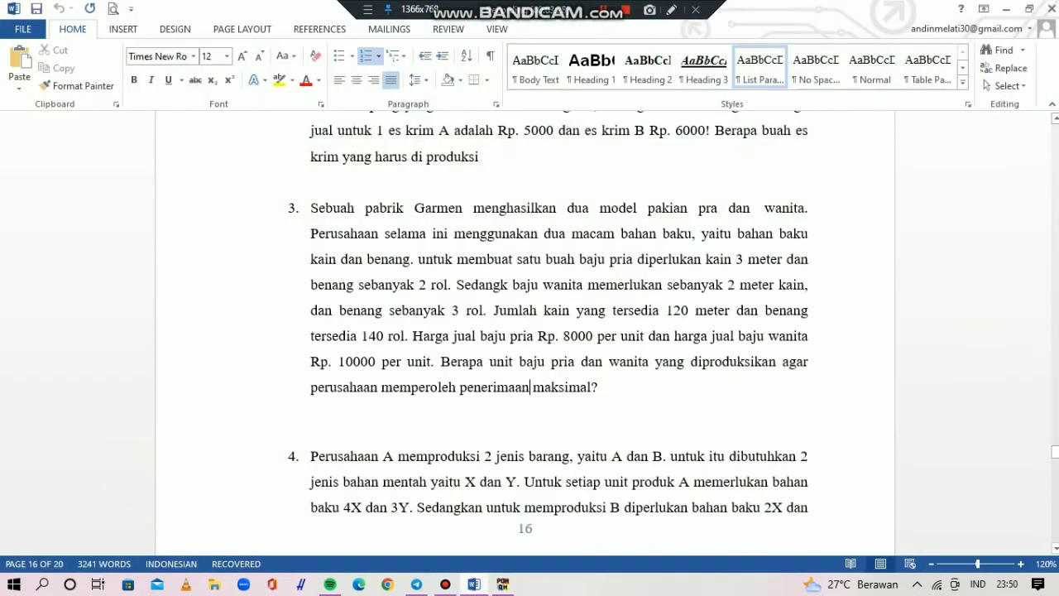
{"action": "key", "text": "alt+Tab"}
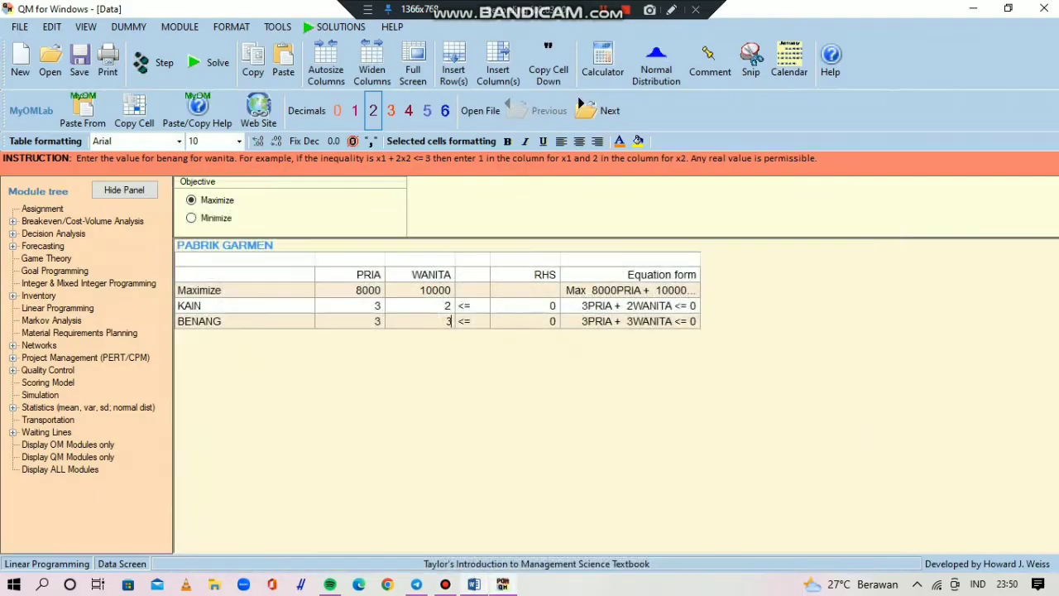
{"action": "left_click", "coordinate": [524, 305]}
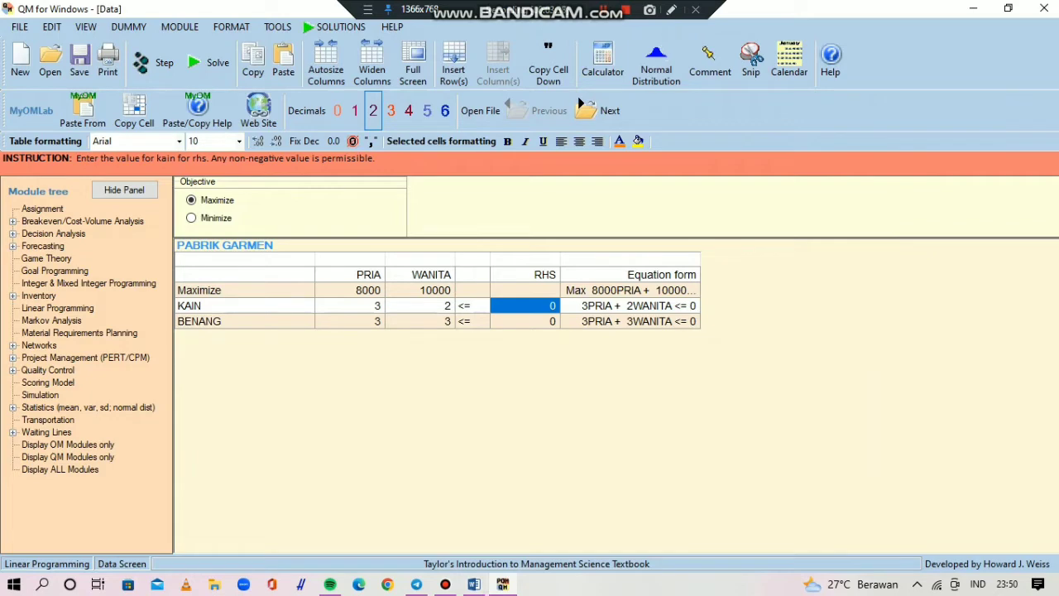
{"action": "key", "text": "alt+Tab"}
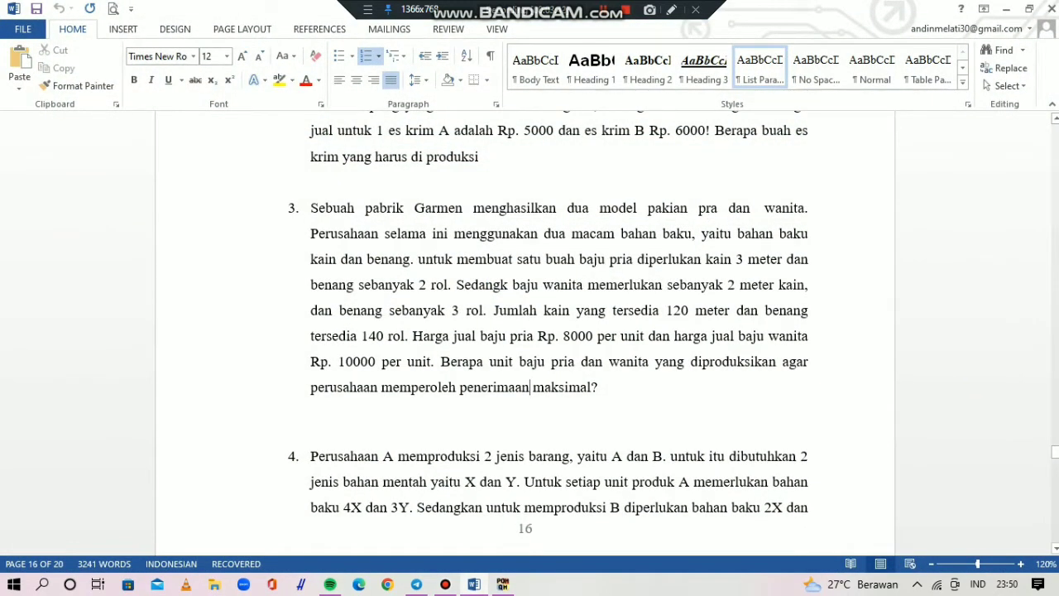
{"action": "key", "text": "alt+Tab"}
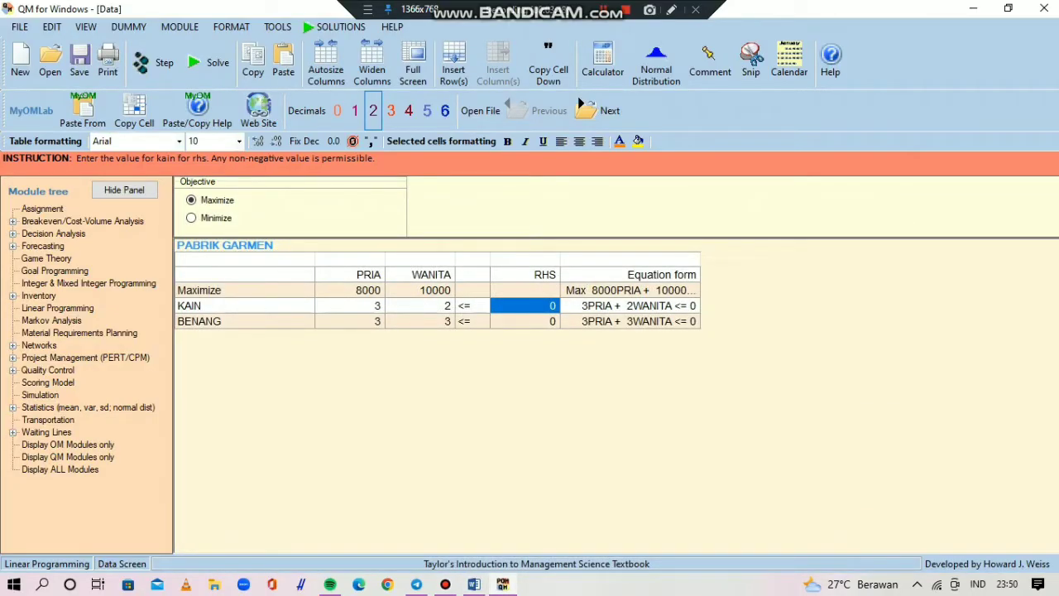
{"action": "type", "text": "1"}
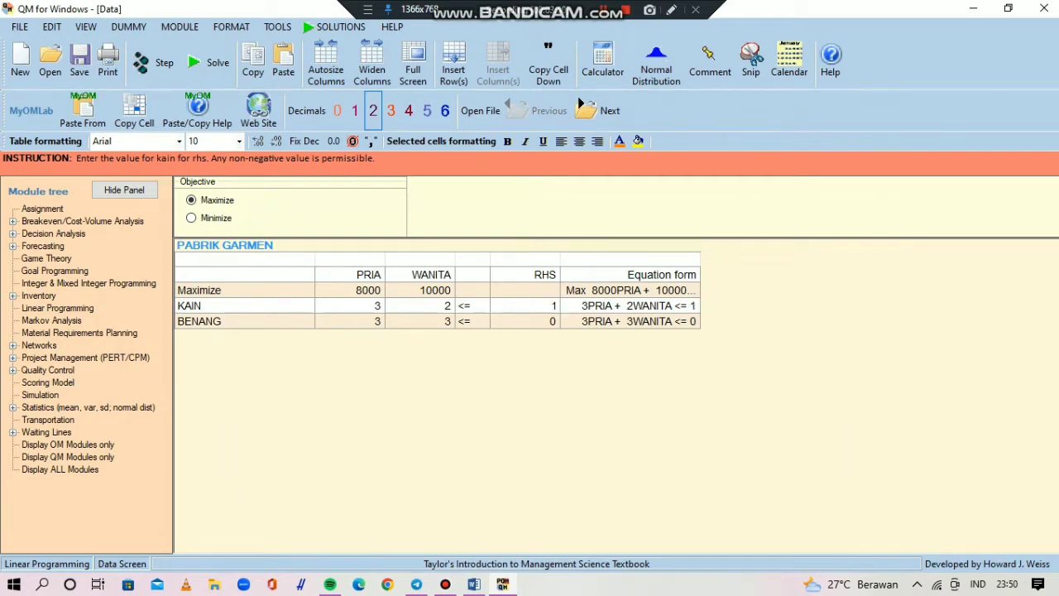
{"action": "type", "text": "20"}
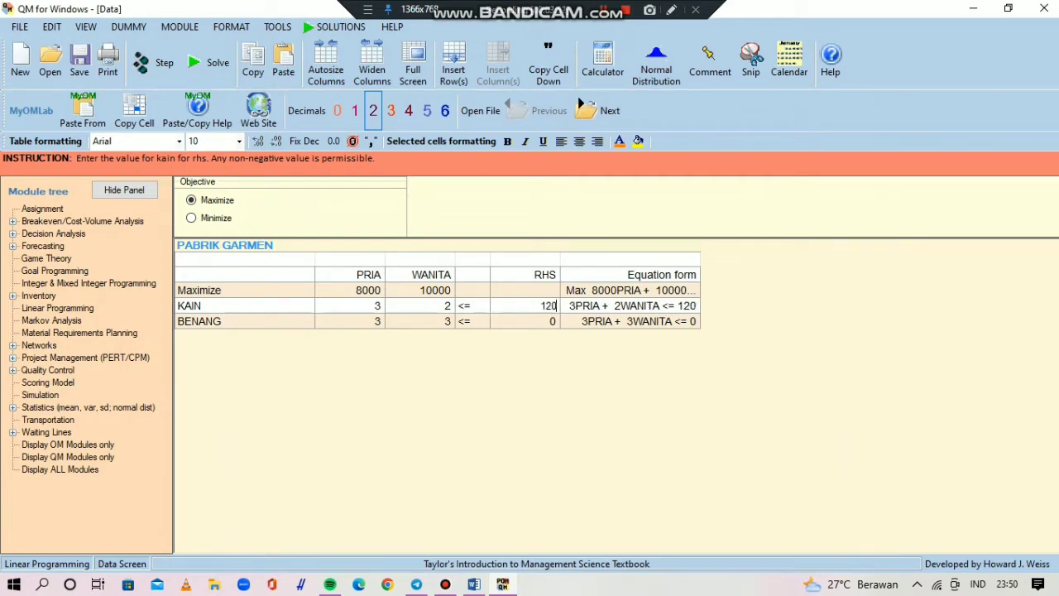
{"action": "key", "text": "Return"}
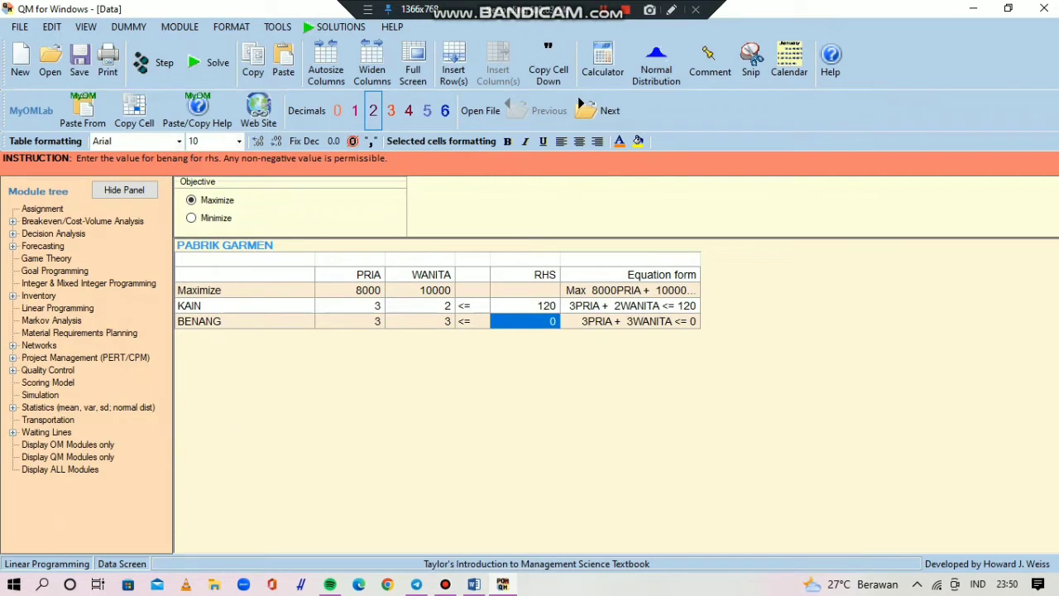
{"action": "type", "text": "1"}
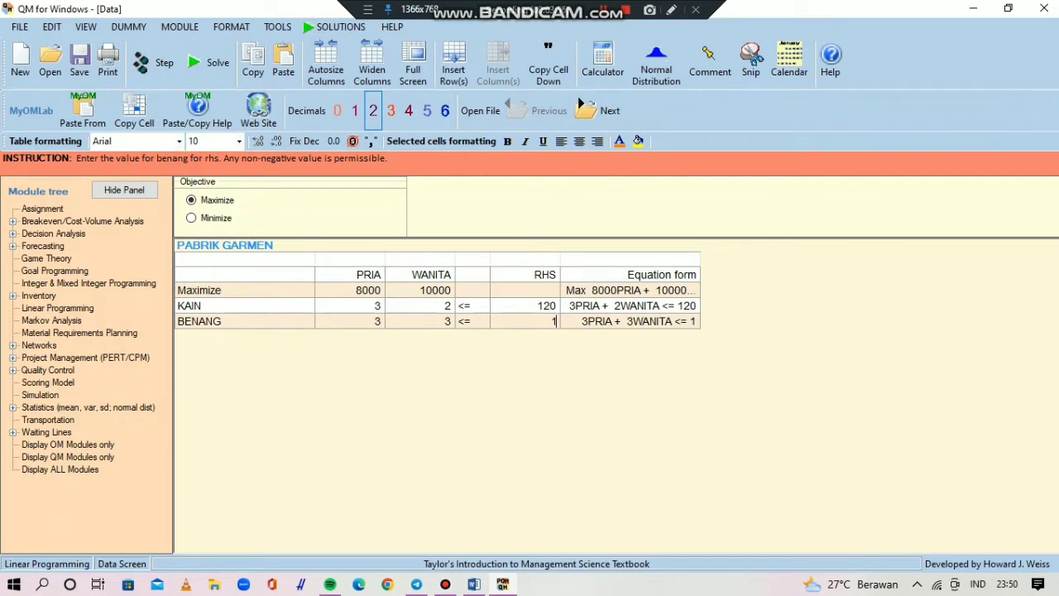
{"action": "type", "text": "40"}
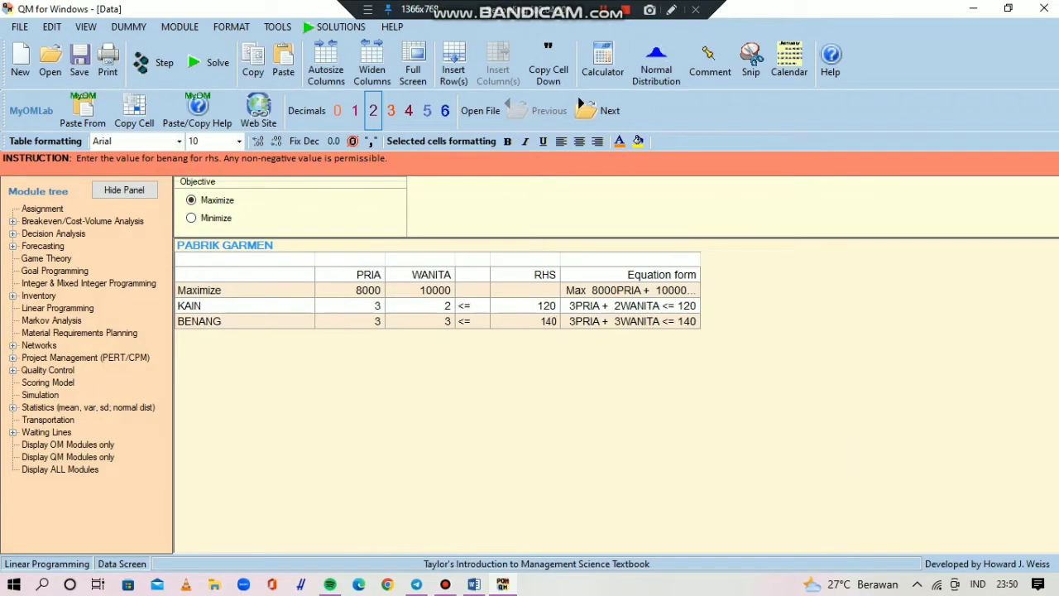
Solve the linear program after rechecking problem 3 in Word, and open the Ranging results.
{"action": "left_click", "coordinate": [474, 585]}
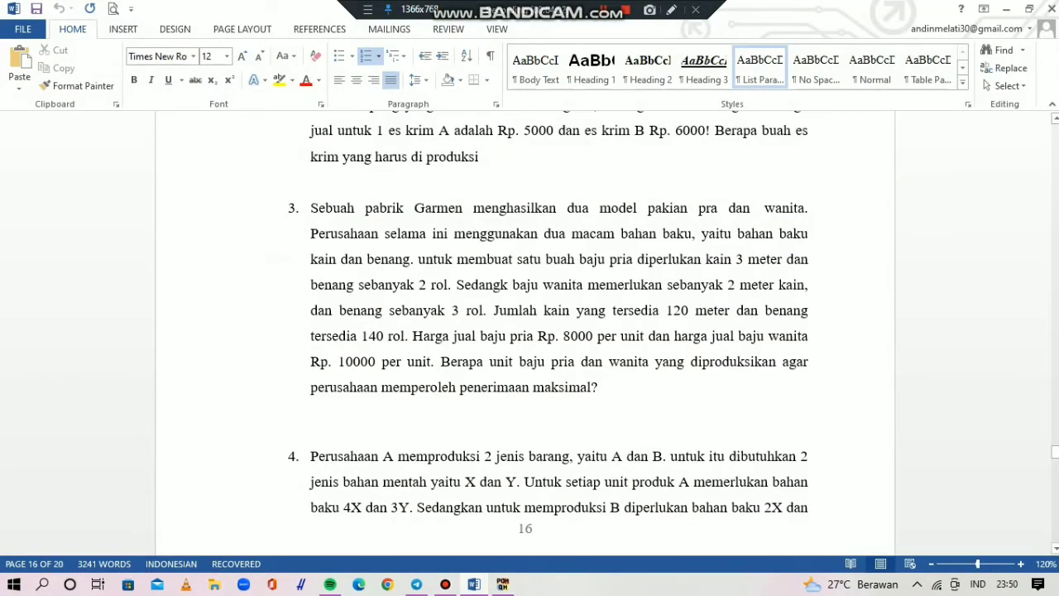
{"action": "left_click", "coordinate": [503, 584]}
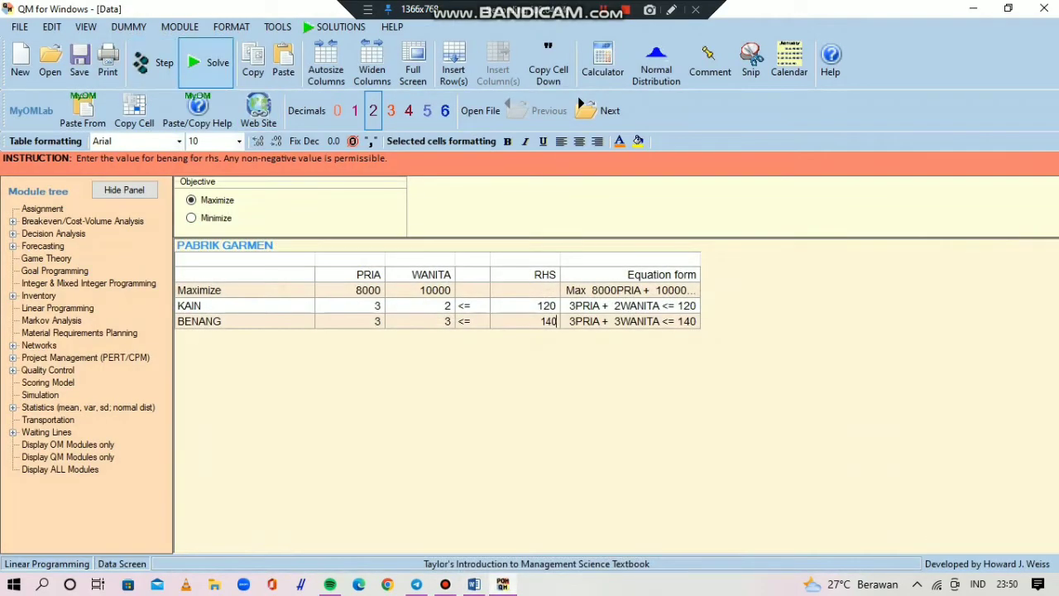
{"action": "left_click", "coordinate": [208, 77]}
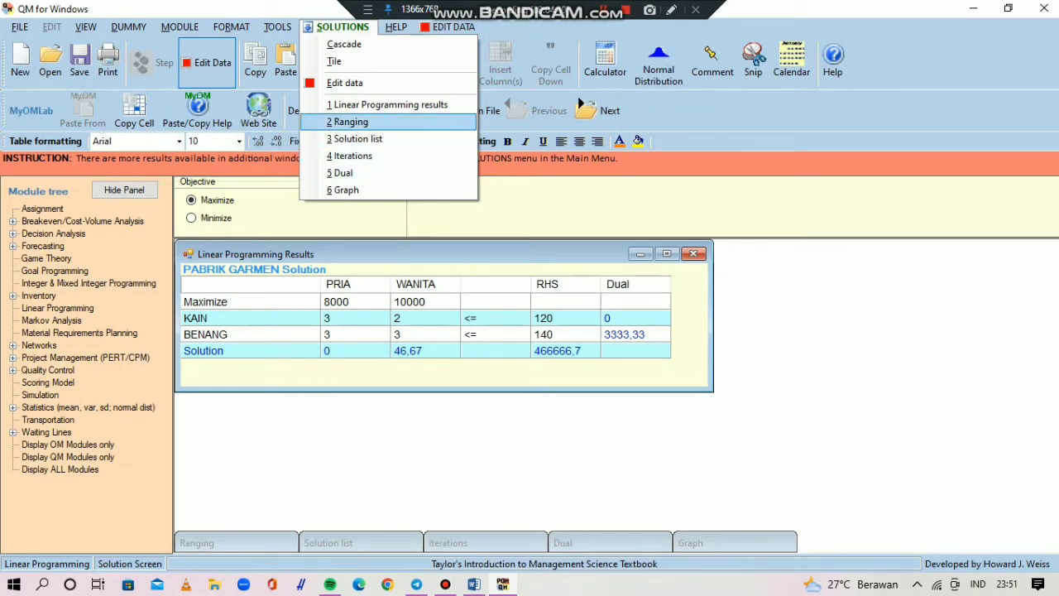
{"action": "left_click", "coordinate": [348, 121]}
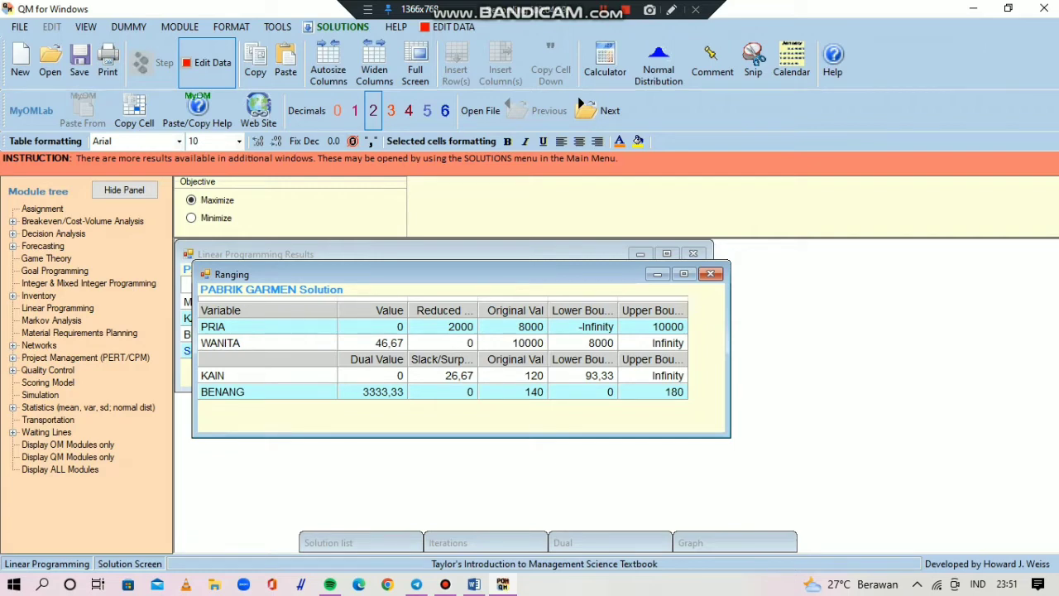
Examine the original values and the lower and upper bounds of PRIA and WANITA in the Ranging results.
{"action": "left_click", "coordinate": [513, 327]}
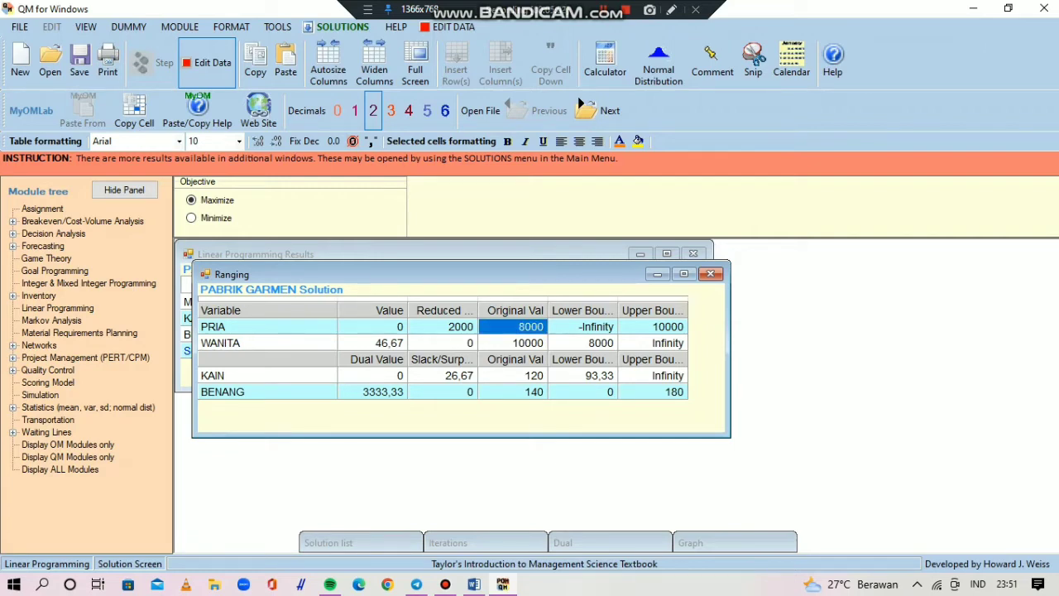
{"action": "left_click", "coordinate": [513, 343]}
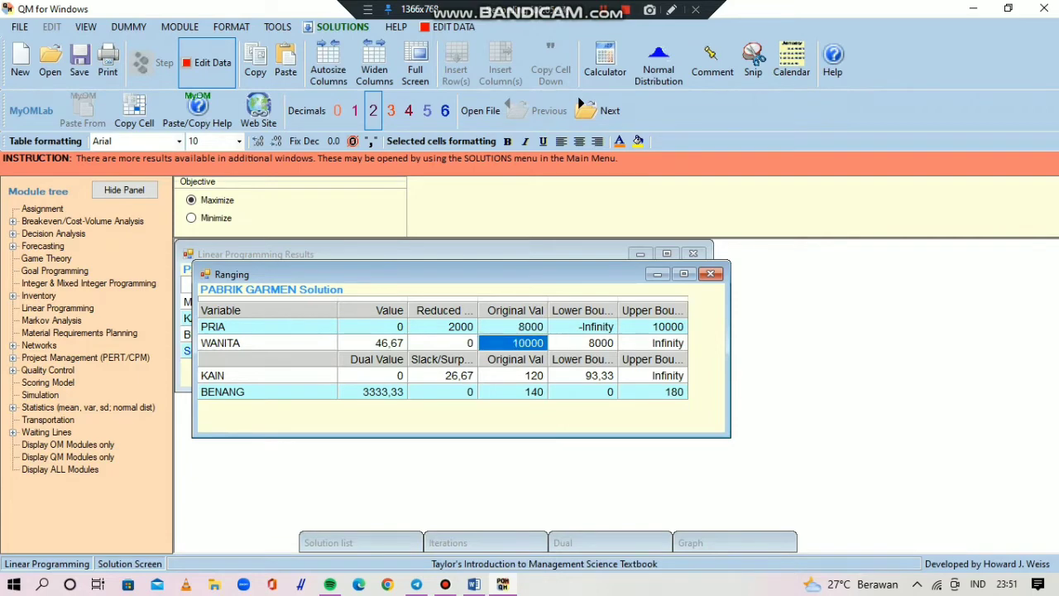
{"action": "left_click", "coordinate": [583, 326]}
{"action": "left_click", "coordinate": [583, 310]}
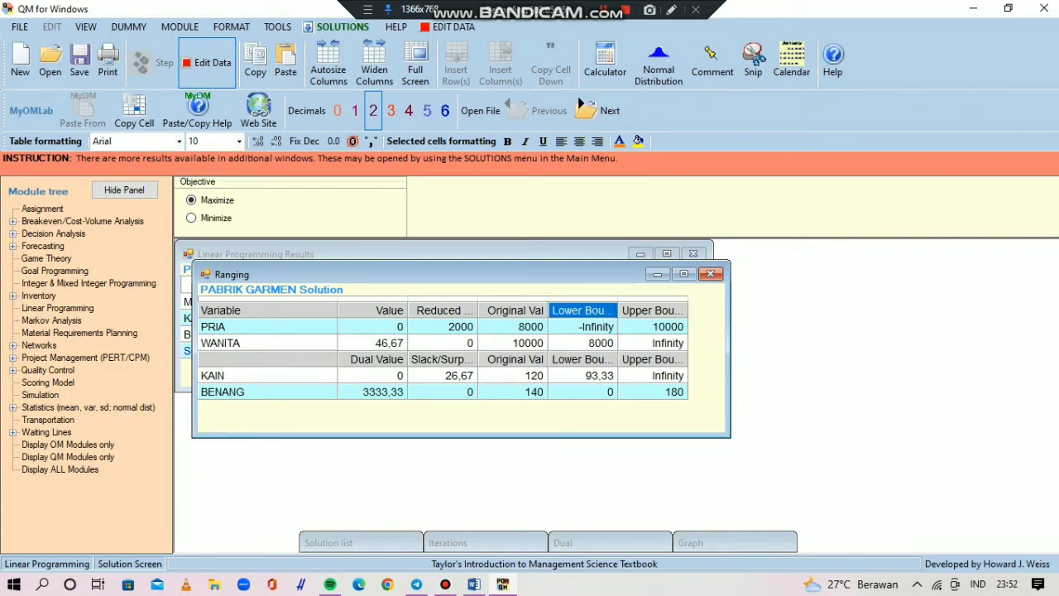
{"action": "left_click", "coordinate": [583, 327]}
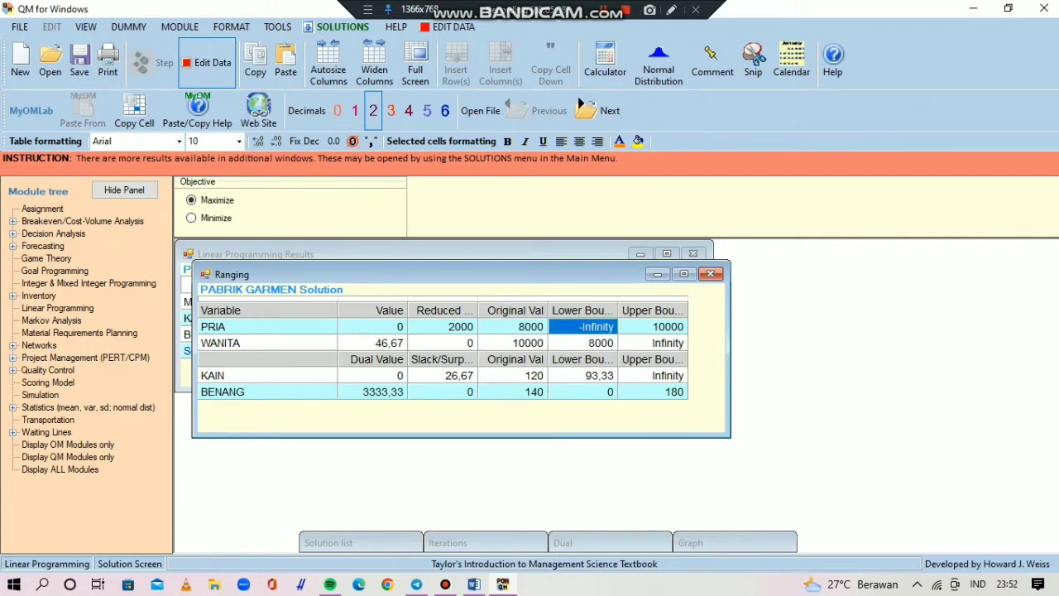
{"action": "left_click", "coordinate": [584, 343]}
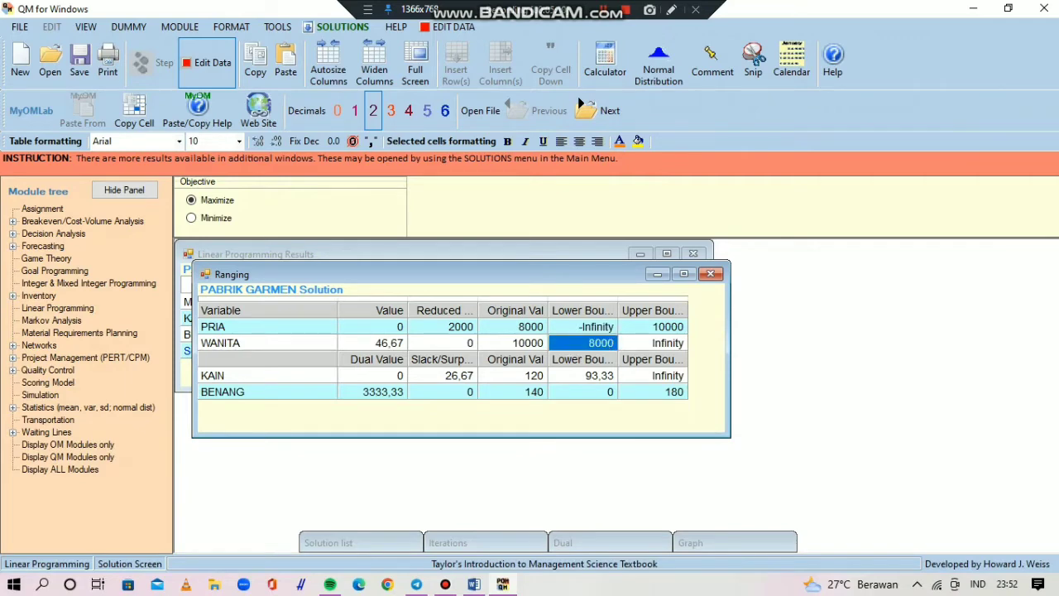
{"action": "left_click", "coordinate": [584, 326]}
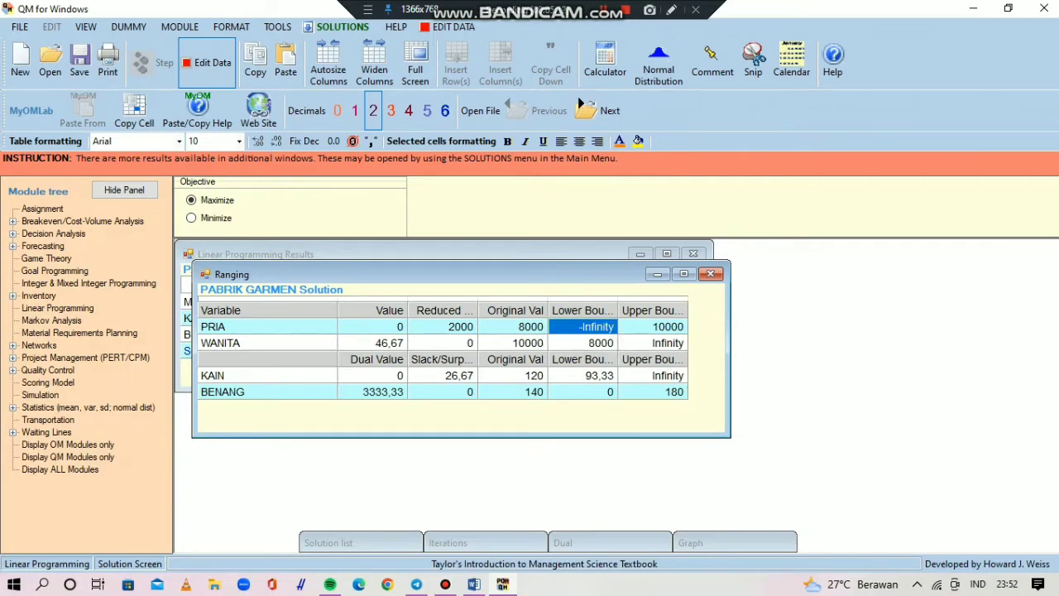
{"action": "left_click", "coordinate": [583, 342]}
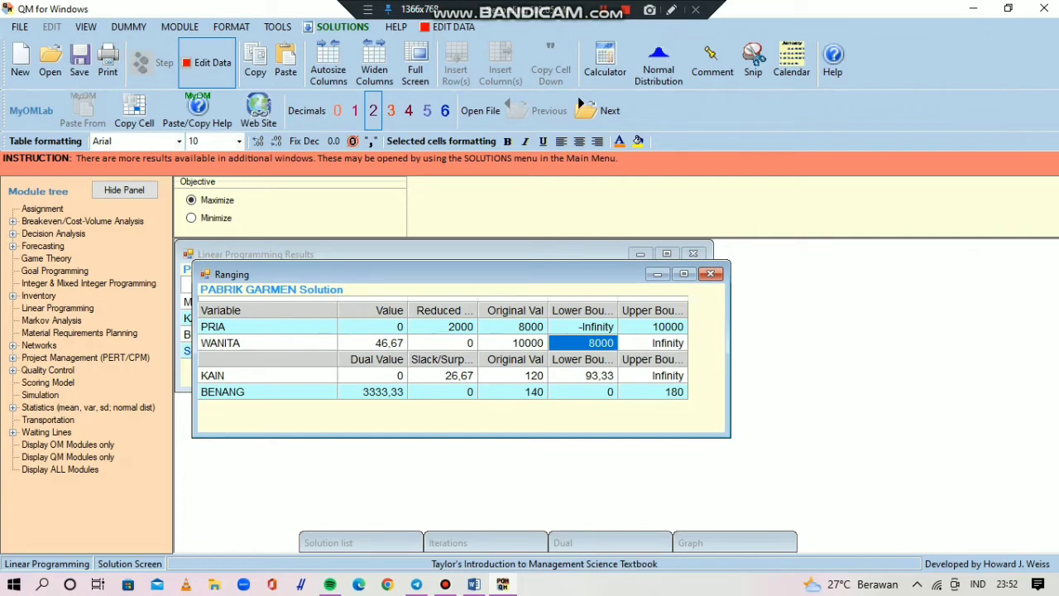
{"action": "left_click", "coordinate": [653, 342]}
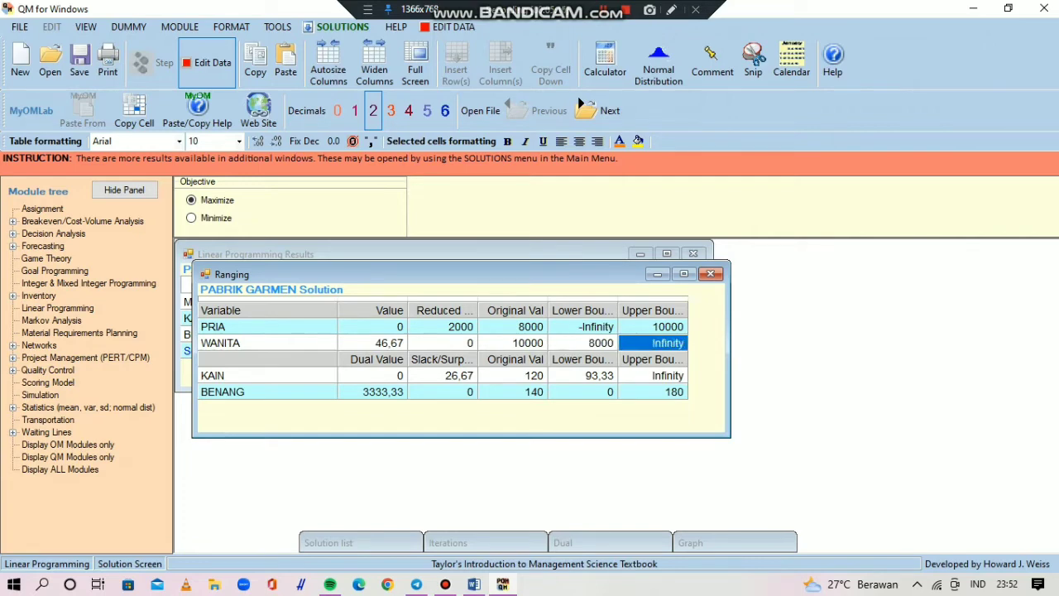
{"action": "key", "text": "Up"}
{"action": "key", "text": "Up"}
{"action": "left_click", "coordinate": [653, 326]}
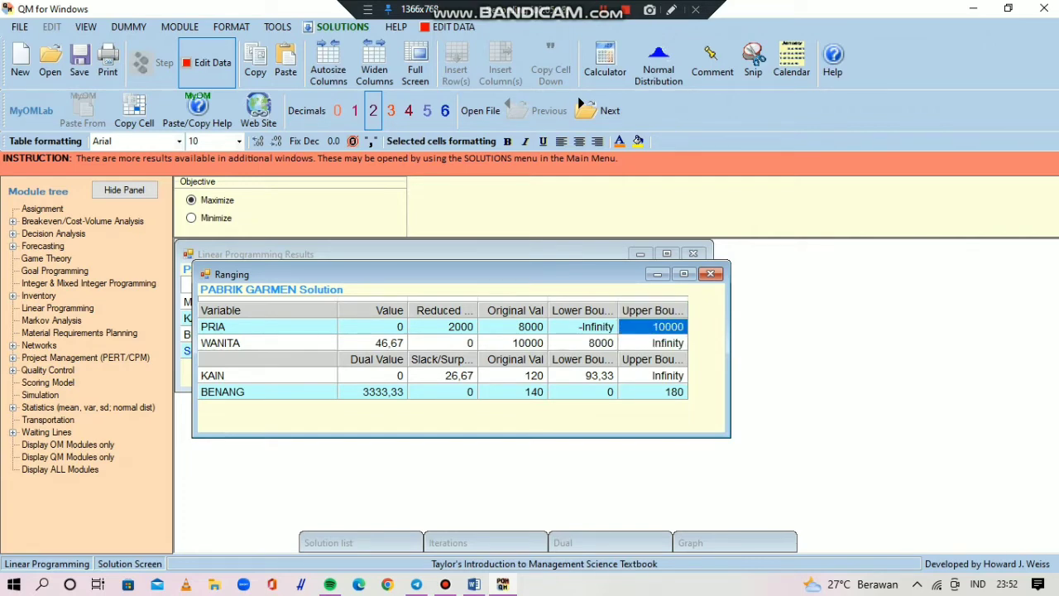
{"action": "left_click", "coordinate": [653, 343]}
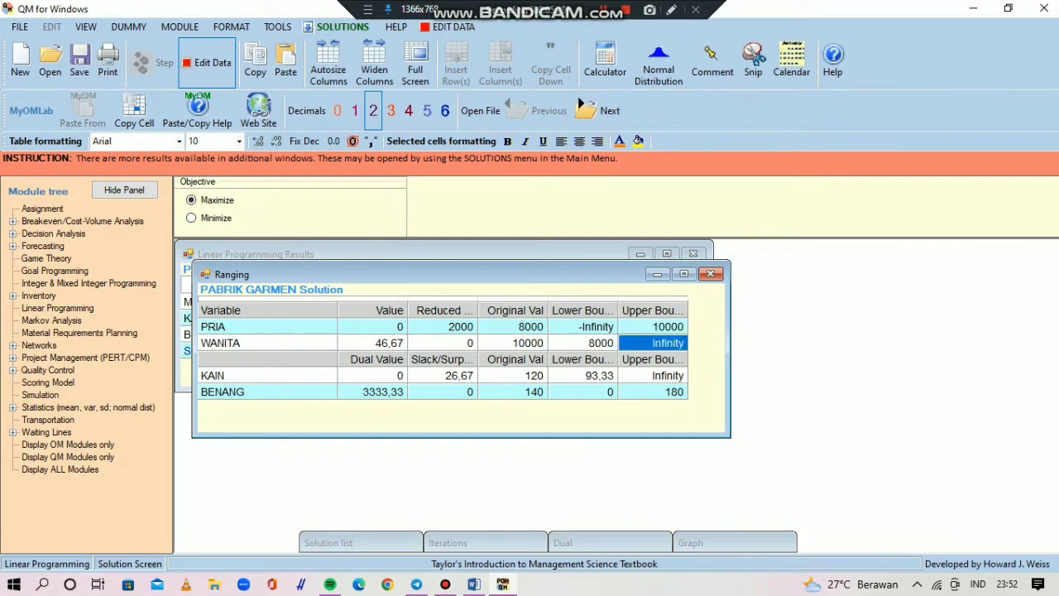
Examine the dual values and slack/surplus of the KAIN and BENANG constraints in the Ranging results.
{"action": "key", "text": "Down"}
{"action": "key", "text": "Left"}
{"action": "key", "text": "Left"}
{"action": "key", "text": "Left"}
{"action": "key", "text": "Left"}
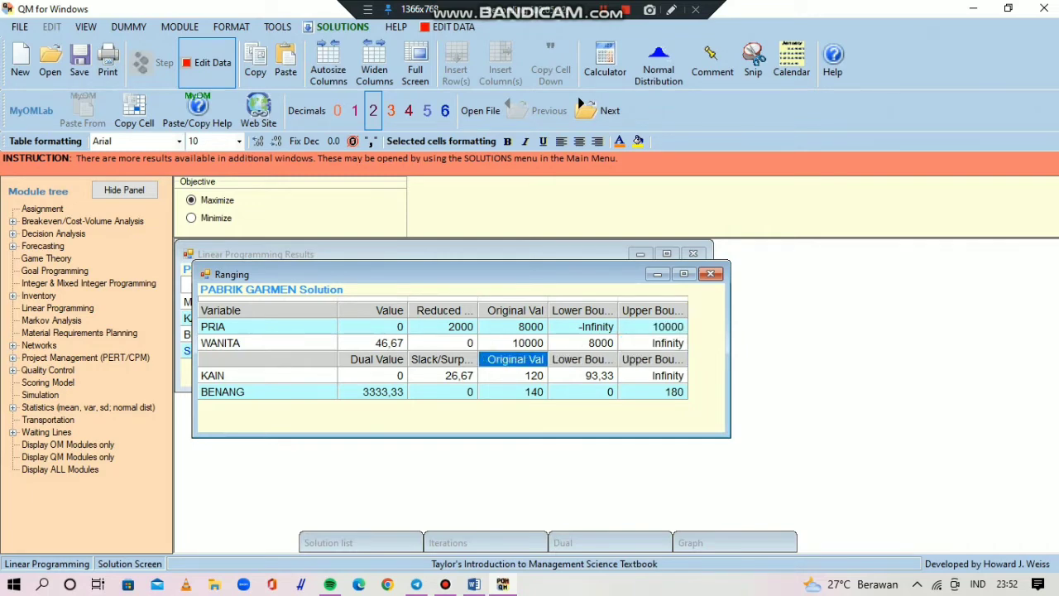
{"action": "key", "text": "Down"}
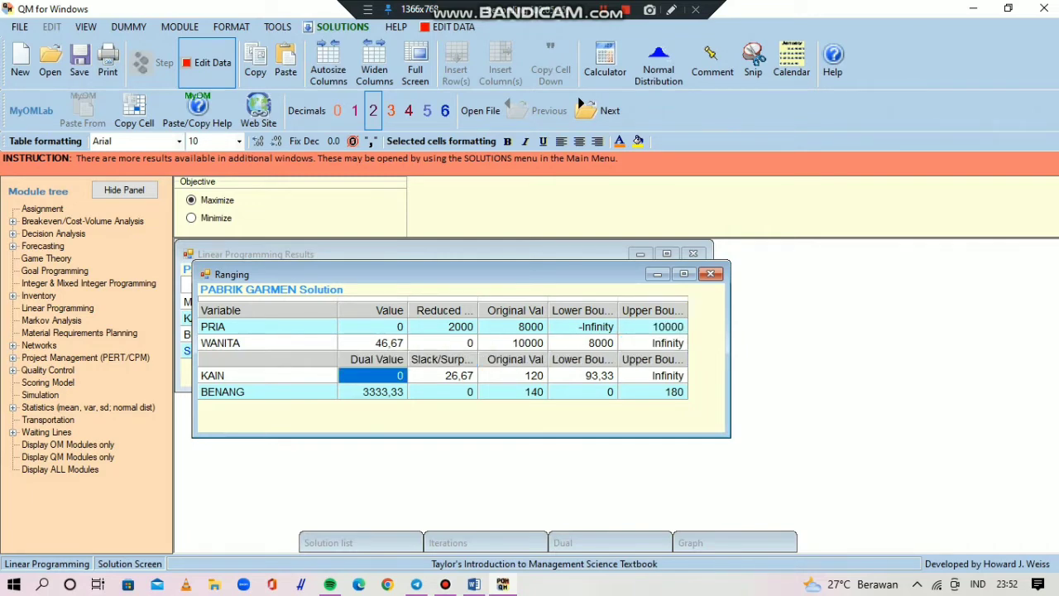
{"action": "key", "text": "Down"}
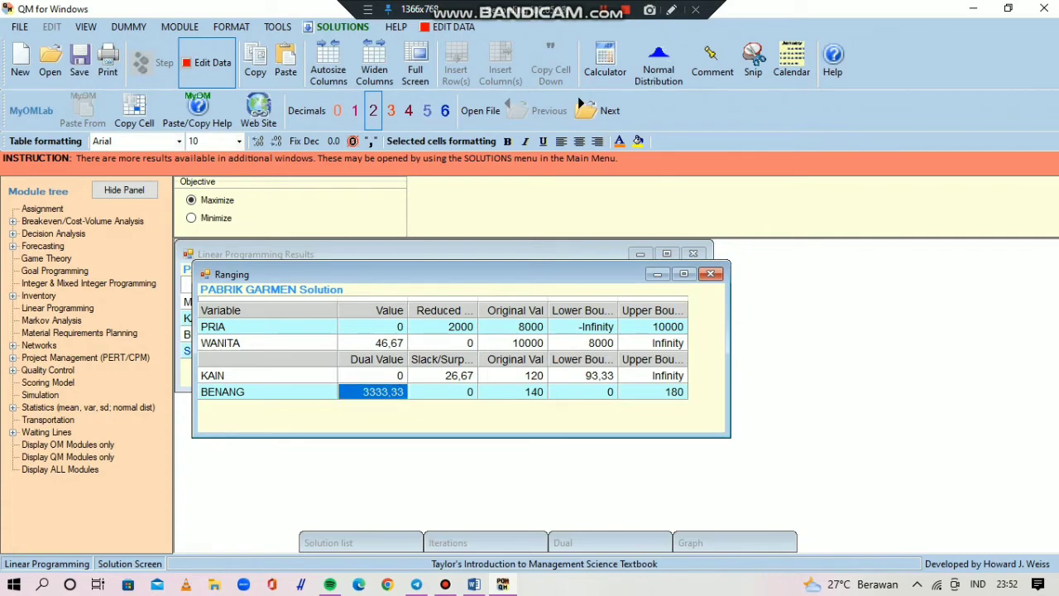
{"action": "key", "text": "Right"}
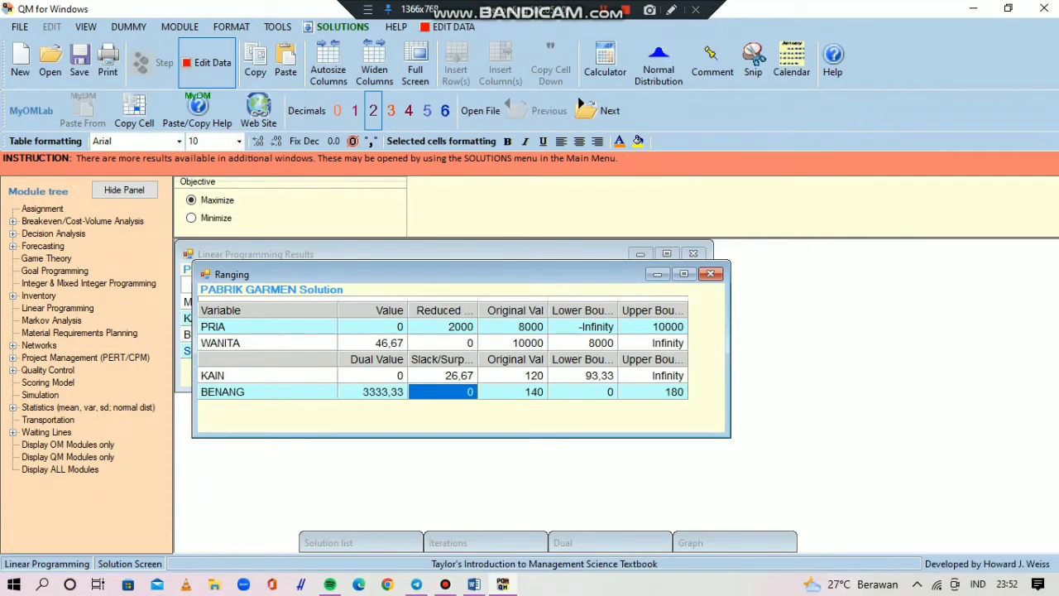
{"action": "key", "text": "Up"}
{"action": "key", "text": "Up"}
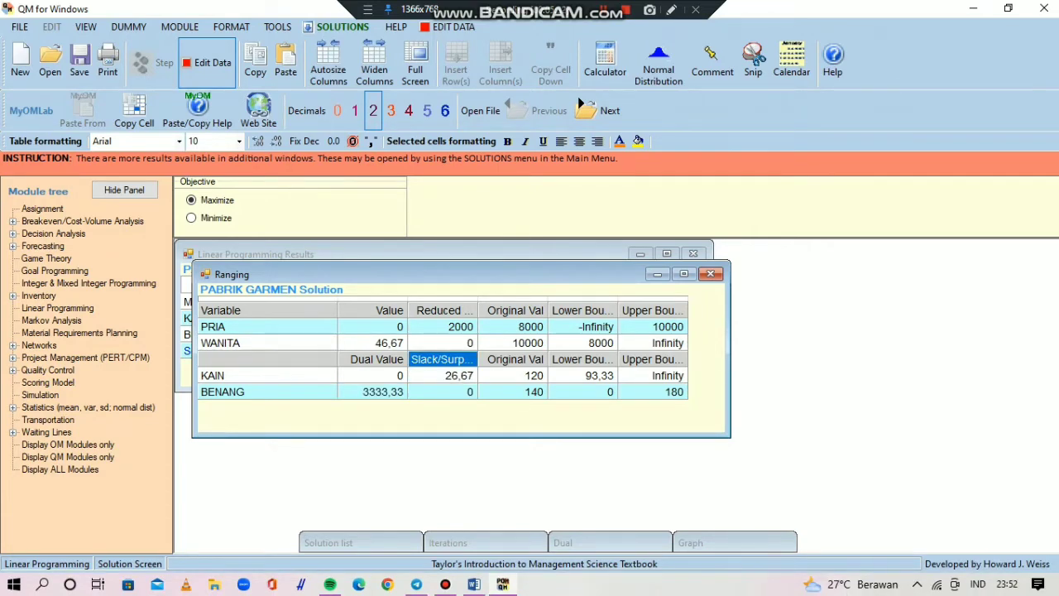
{"action": "key", "text": "Down"}
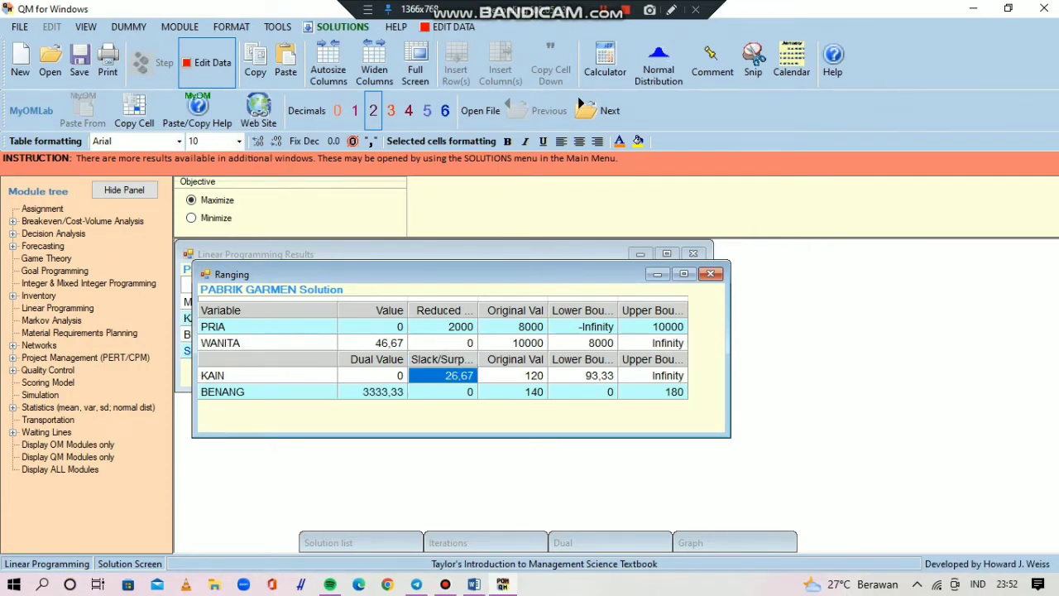
{"action": "key", "text": "Down"}
Examine the original values of the KAIN and BENANG constraints in the Ranging results.
{"action": "key", "text": "Right"}
{"action": "key", "text": "Up"}
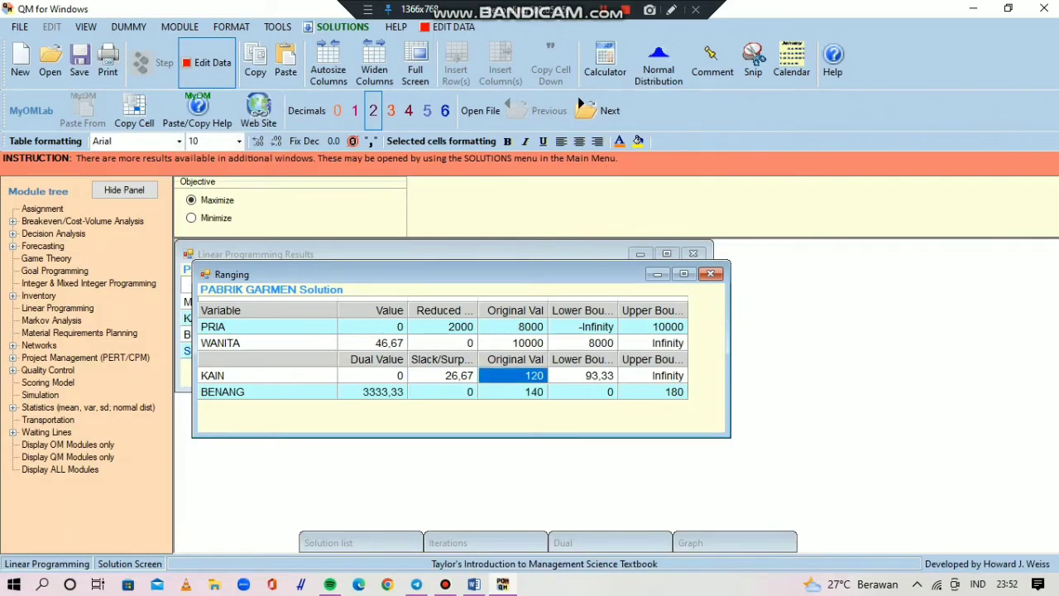
{"action": "key", "text": "Up"}
{"action": "key", "text": "Down"}
{"action": "key", "text": "Down"}
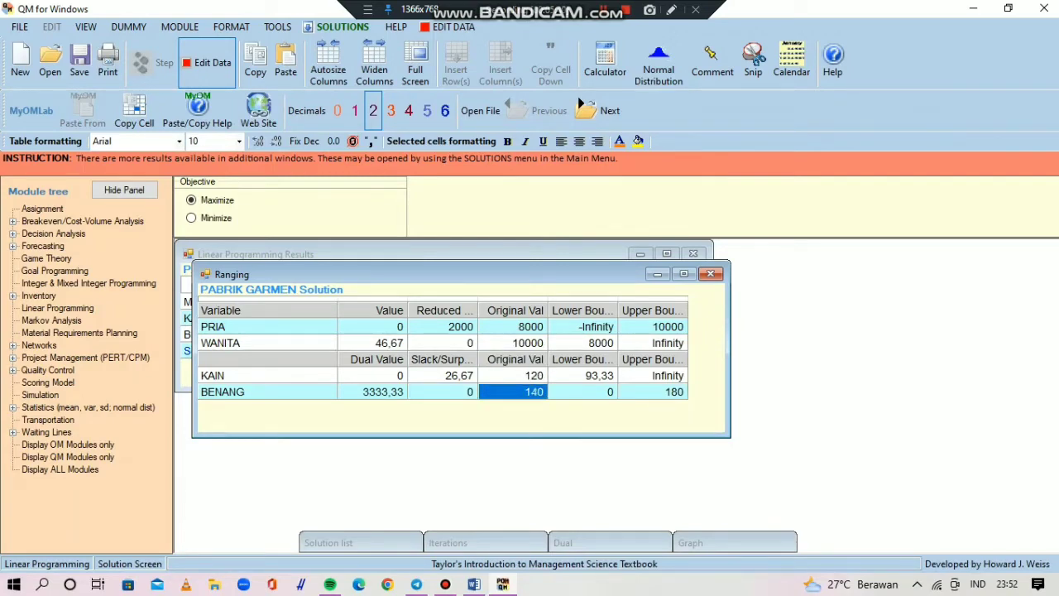
Examine the lower and upper bounds of the KAIN and BENANG constraints in the Ranging results.
{"action": "key", "text": "Right"}
{"action": "key", "text": "Up"}
{"action": "key", "text": "Up"}
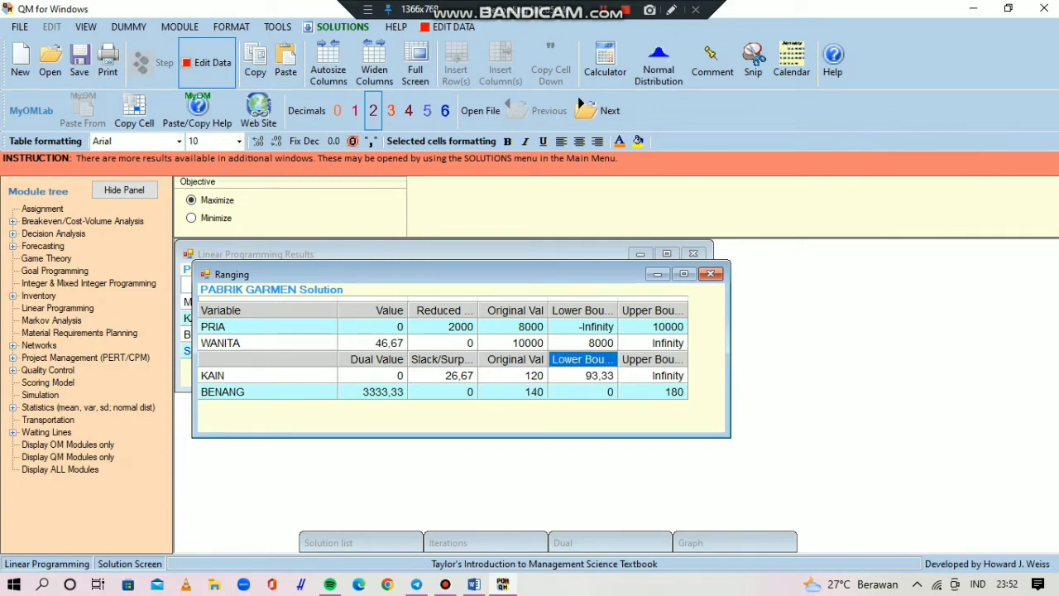
{"action": "key", "text": "Down"}
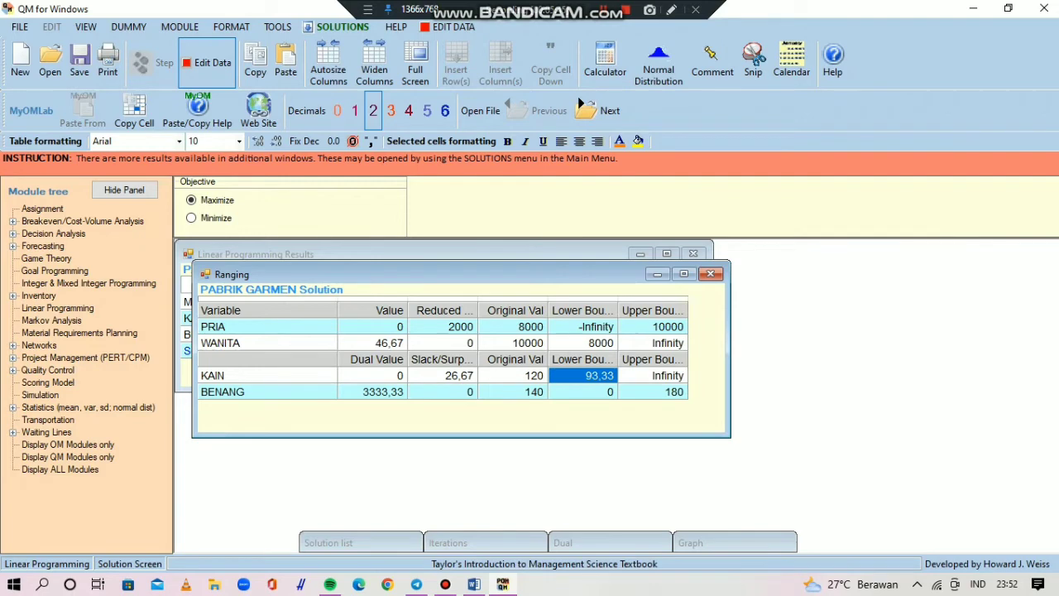
{"action": "key", "text": "Down"}
{"action": "key", "text": "Right"}
{"action": "key", "text": "Up"}
{"action": "key", "text": "Up"}
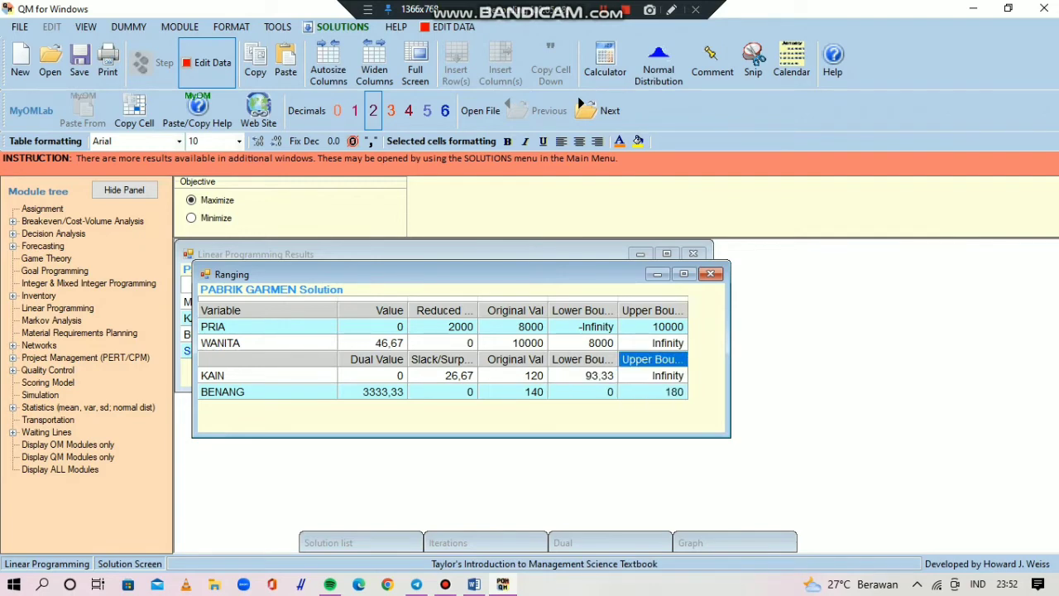
{"action": "key", "text": "Down"}
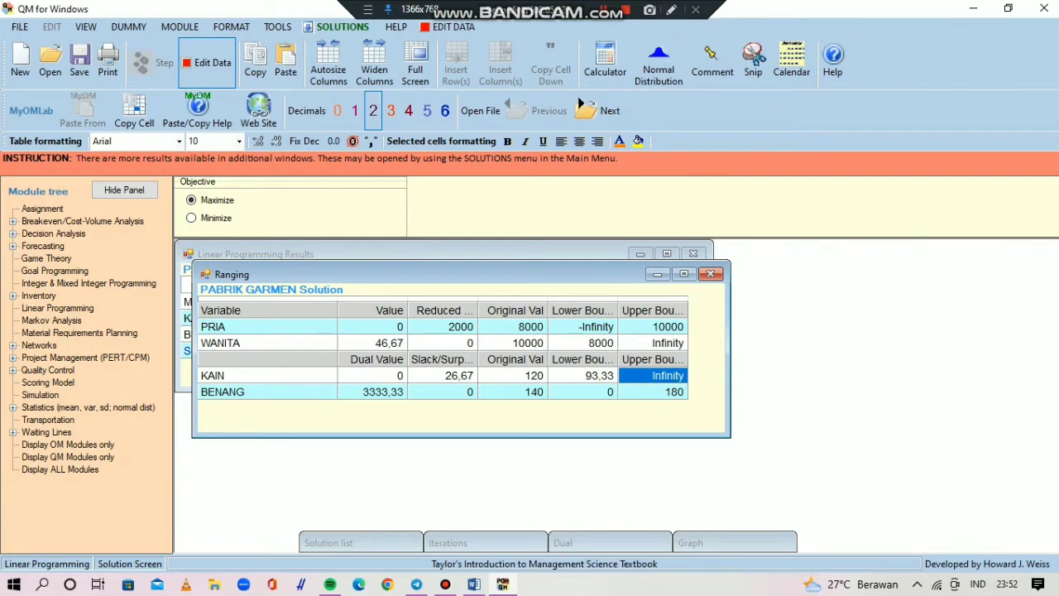
{"action": "key", "text": "Down"}
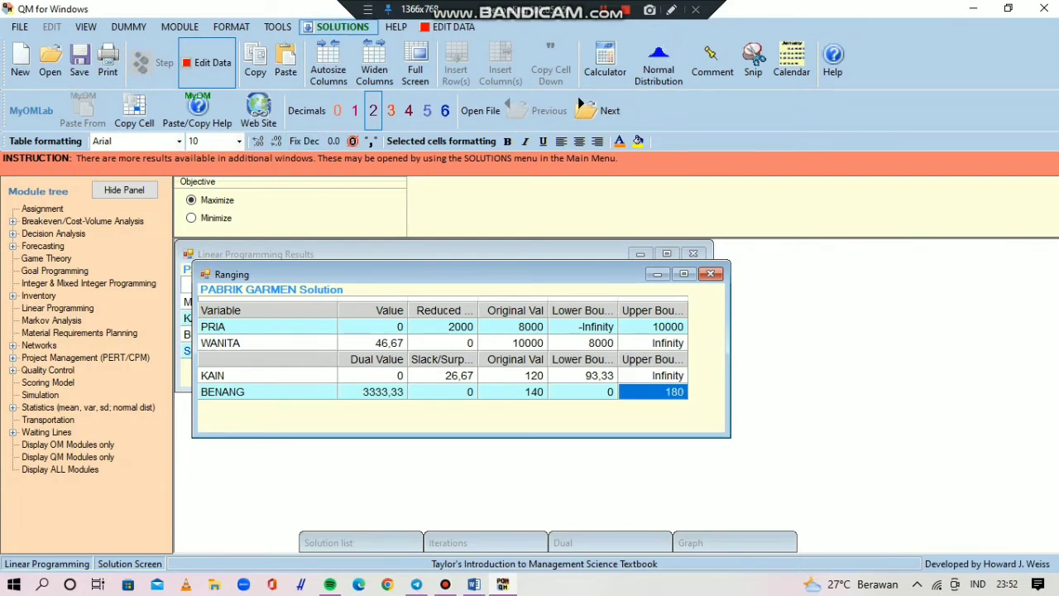
Open the Solution list and go through its variables, from Optimal Value (Z) up to PRIA.
{"action": "left_click", "coordinate": [337, 27]}
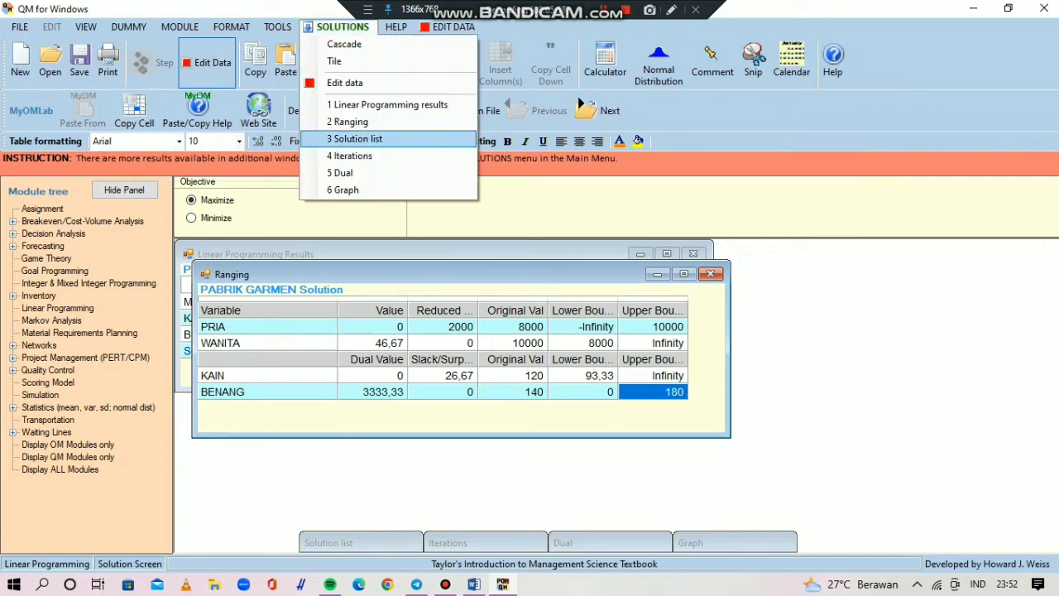
{"action": "left_click", "coordinate": [356, 138]}
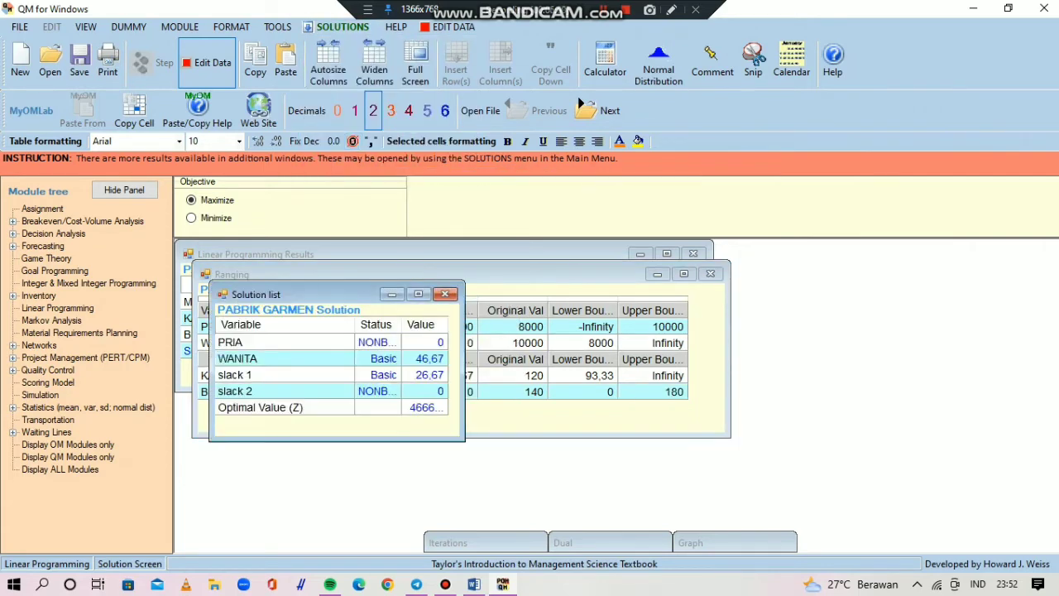
{"action": "left_click", "coordinate": [284, 407]}
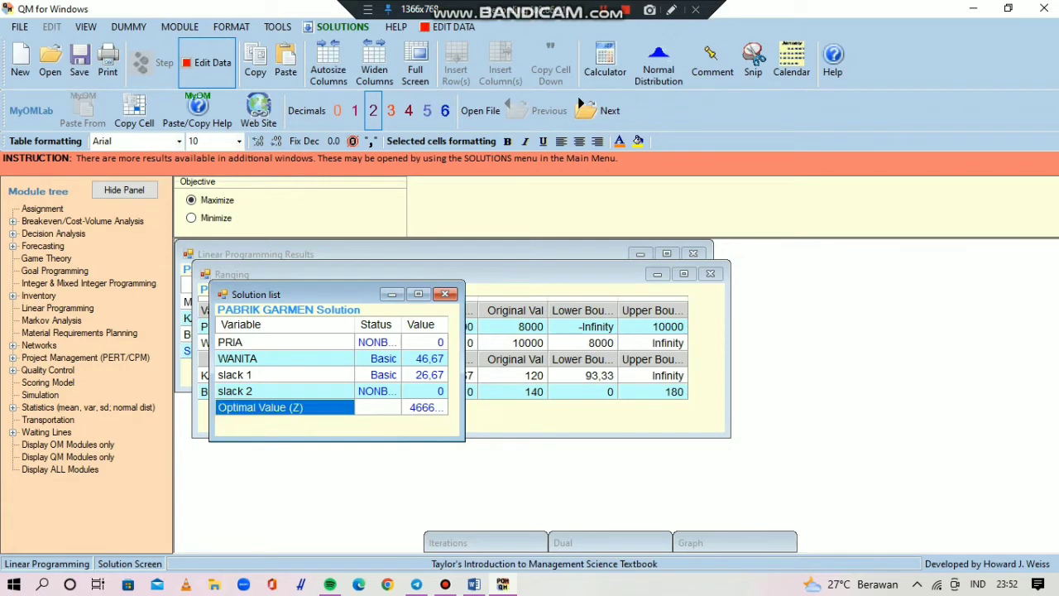
{"action": "left_click", "coordinate": [285, 392]}
{"action": "left_click", "coordinate": [285, 375]}
{"action": "left_click", "coordinate": [284, 358]}
{"action": "left_click", "coordinate": [284, 341]}
Examine the status of PRIA, WANITA, slack 1 and slack 2 in the Solution list, plus the Optimal Value (Z).
{"action": "left_click", "coordinate": [378, 342]}
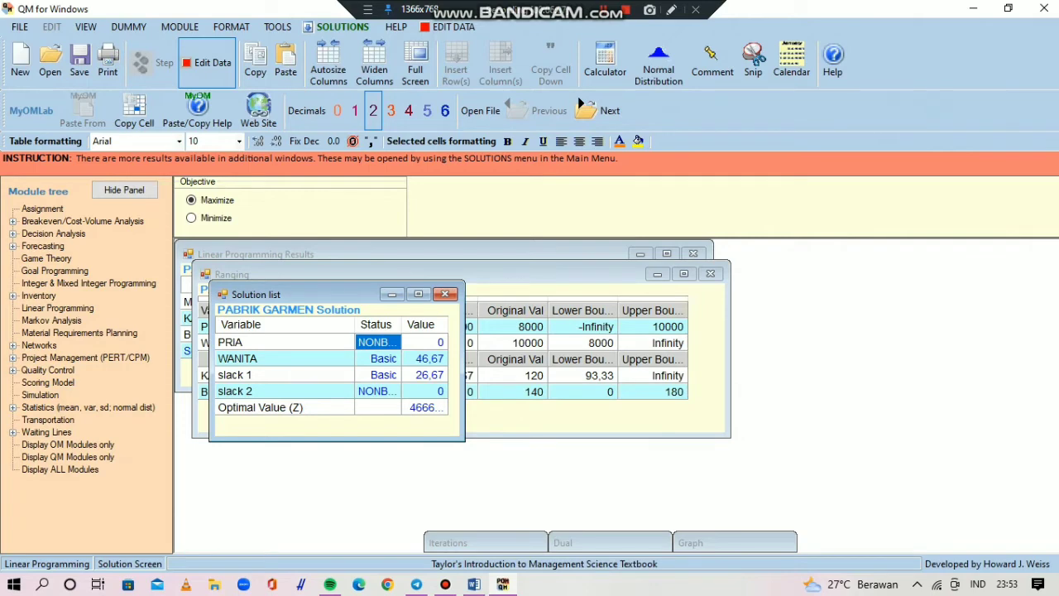
{"action": "left_click", "coordinate": [377, 358]}
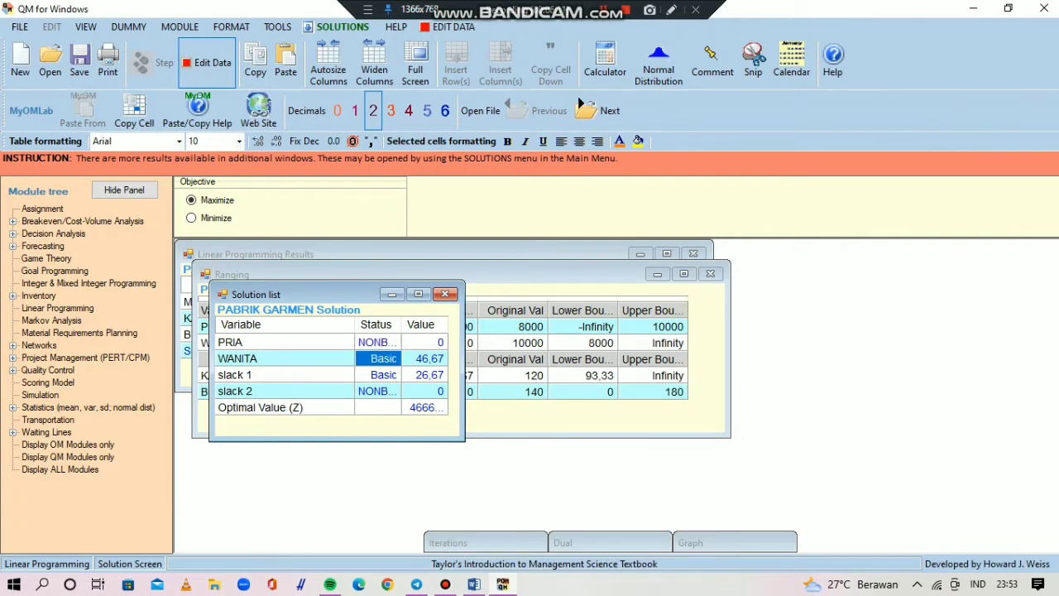
{"action": "left_click", "coordinate": [378, 374]}
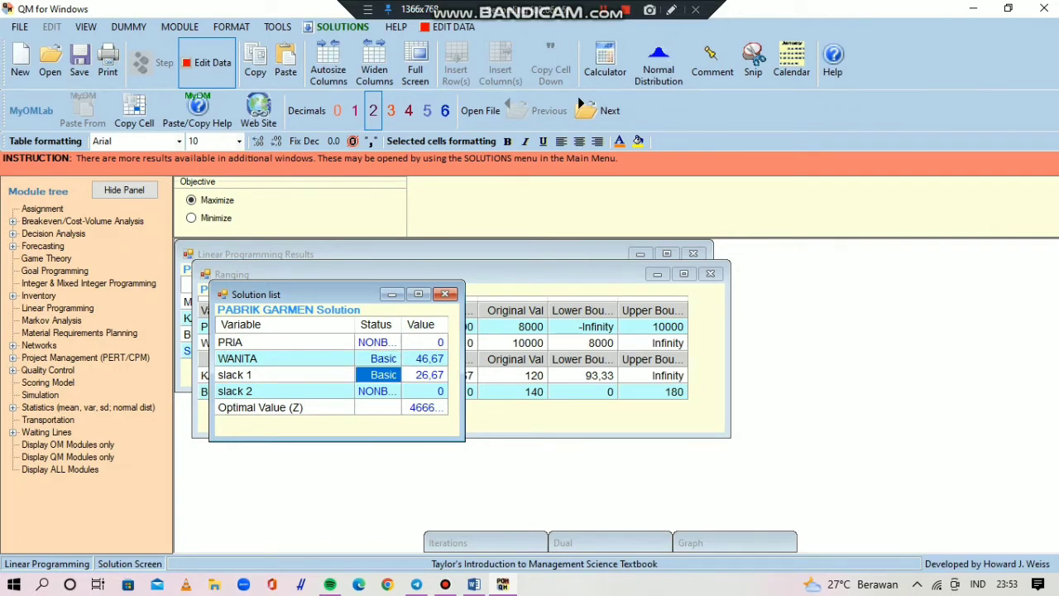
{"action": "left_click", "coordinate": [378, 391]}
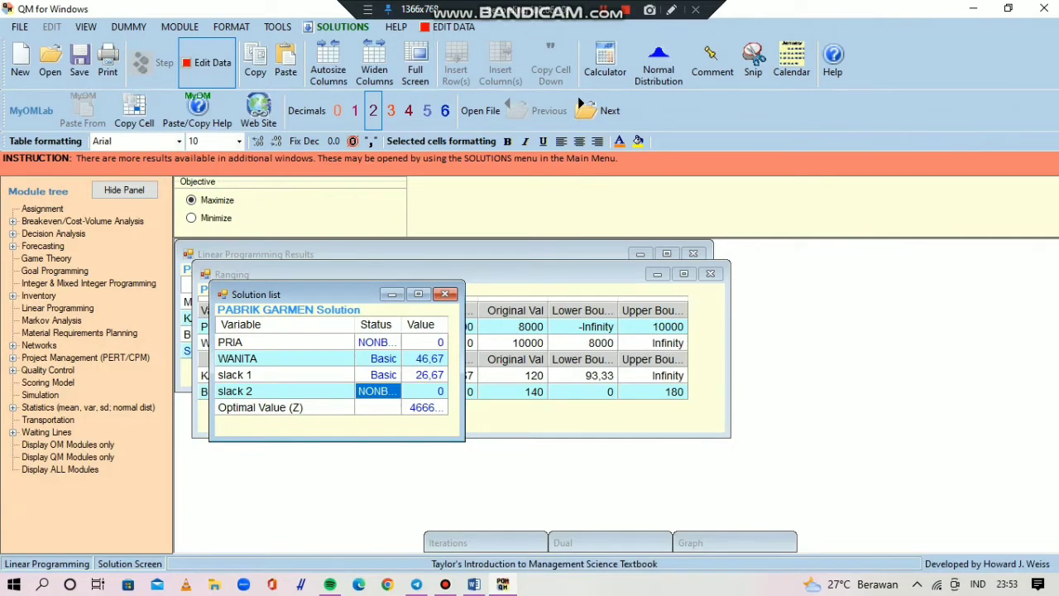
{"action": "left_click", "coordinate": [378, 407]}
{"action": "left_click", "coordinate": [284, 407]}
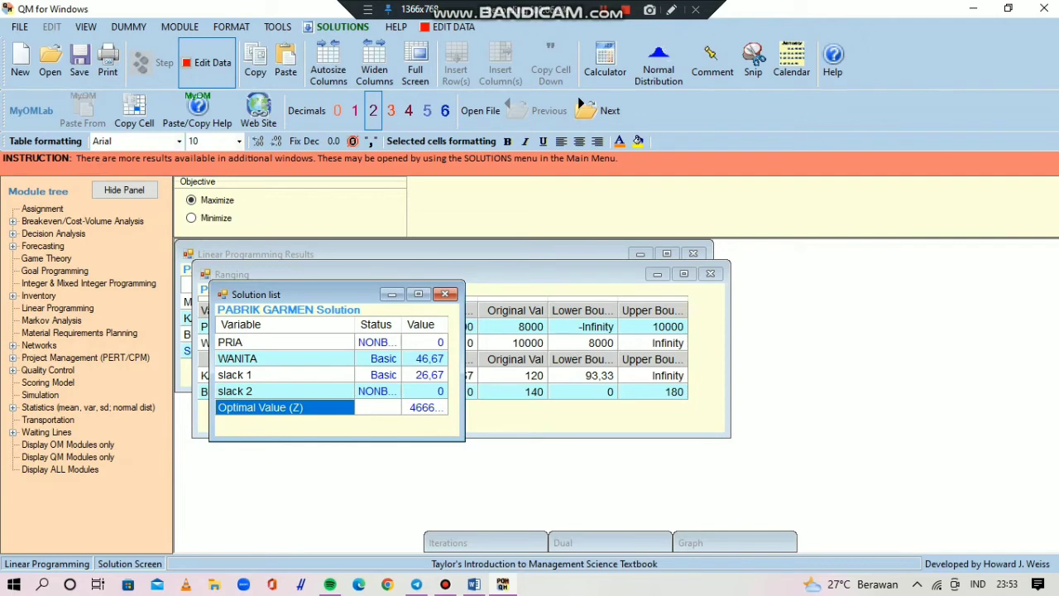
{"action": "left_click", "coordinate": [379, 407]}
{"action": "left_click", "coordinate": [426, 407]}
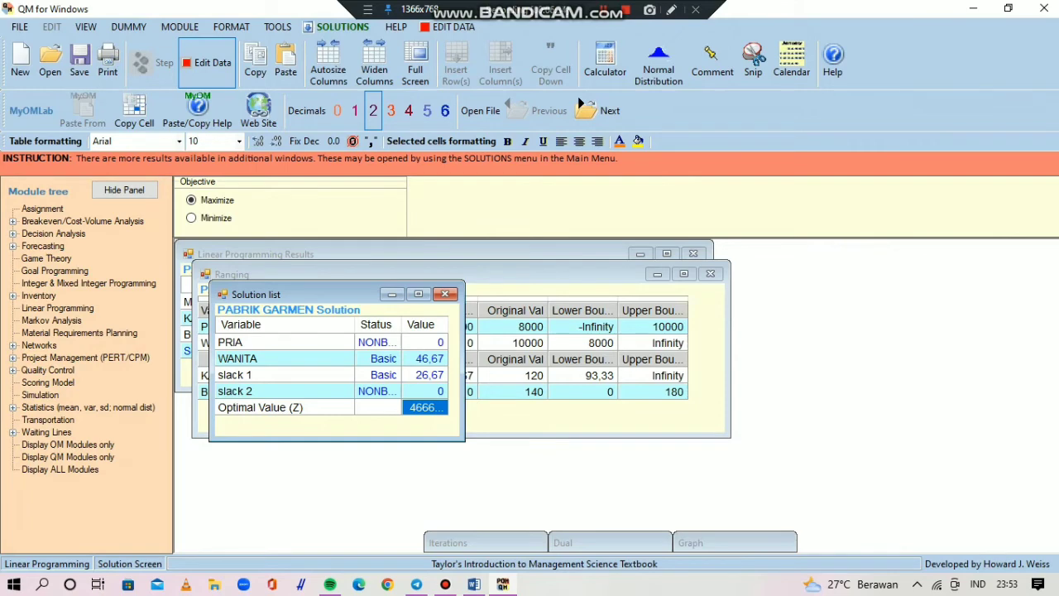
Open the Iterations results and reposition their window slightly over the other result windows.
{"action": "left_click", "coordinate": [342, 27]}
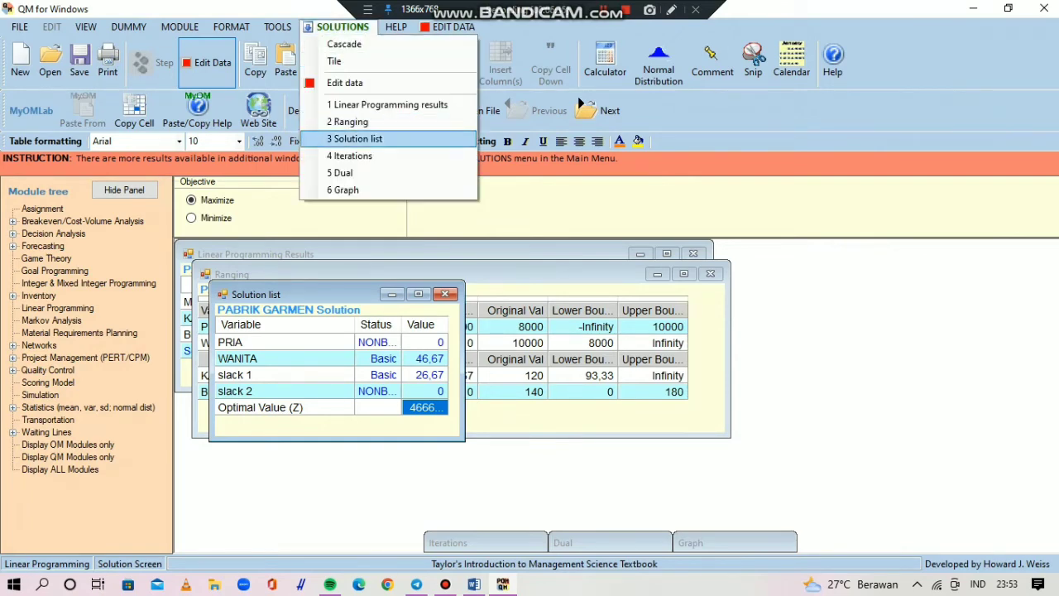
{"action": "left_click", "coordinate": [350, 155]}
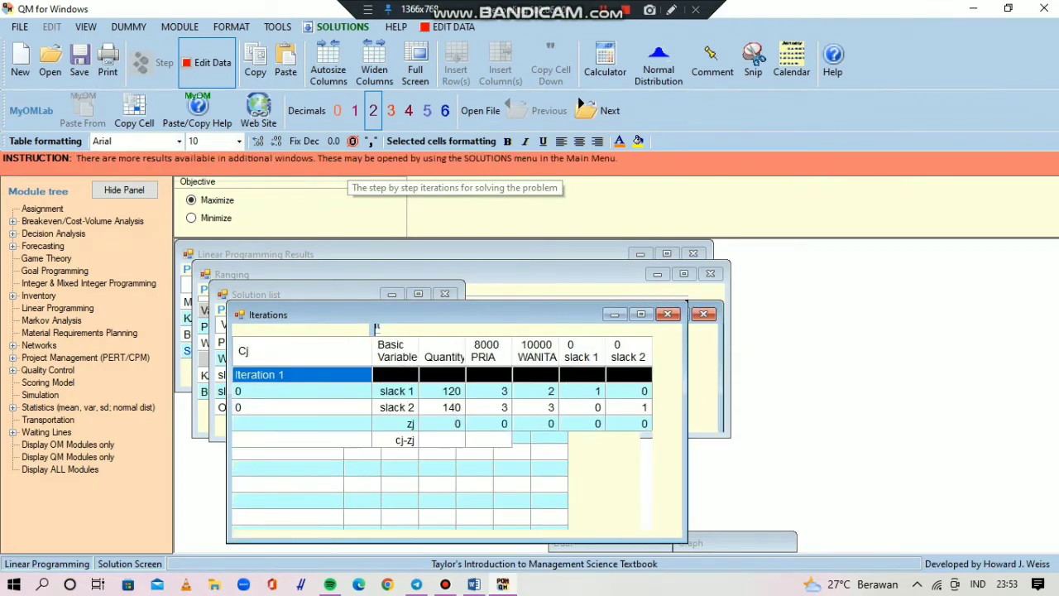
{"action": "left_click_drag", "start_coordinate": [447, 293], "coordinate": [406, 315]}
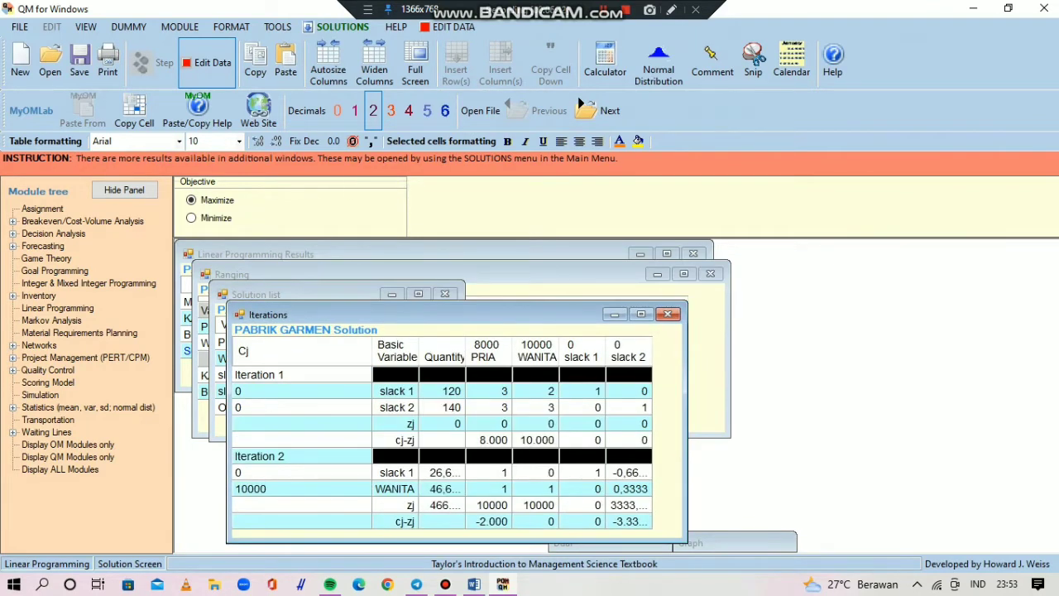
{"action": "left_click_drag", "start_coordinate": [405, 314], "coordinate": [429, 307]}
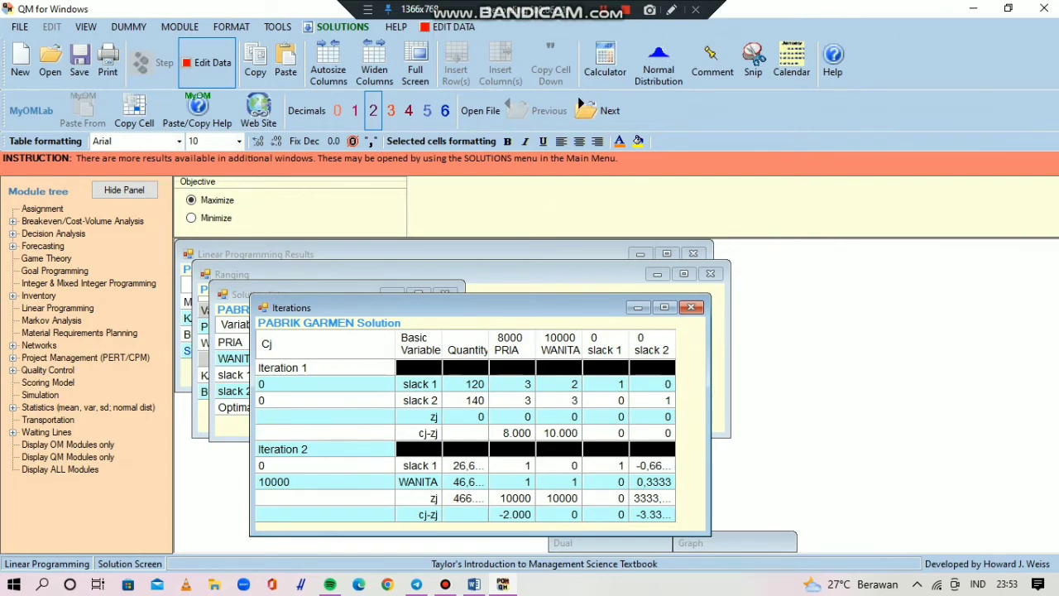
Examine the quantities and PRIA coefficients of slack 1 and slack 2 in Iteration 1.
{"action": "left_click", "coordinate": [466, 384]}
{"action": "left_click", "coordinate": [466, 401]}
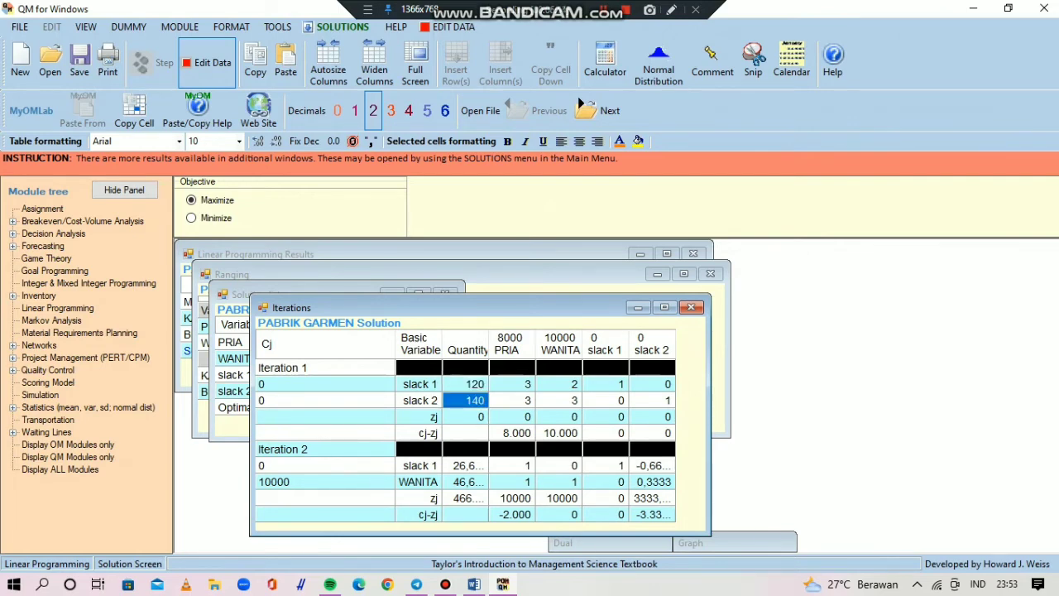
{"action": "left_click", "coordinate": [510, 400]}
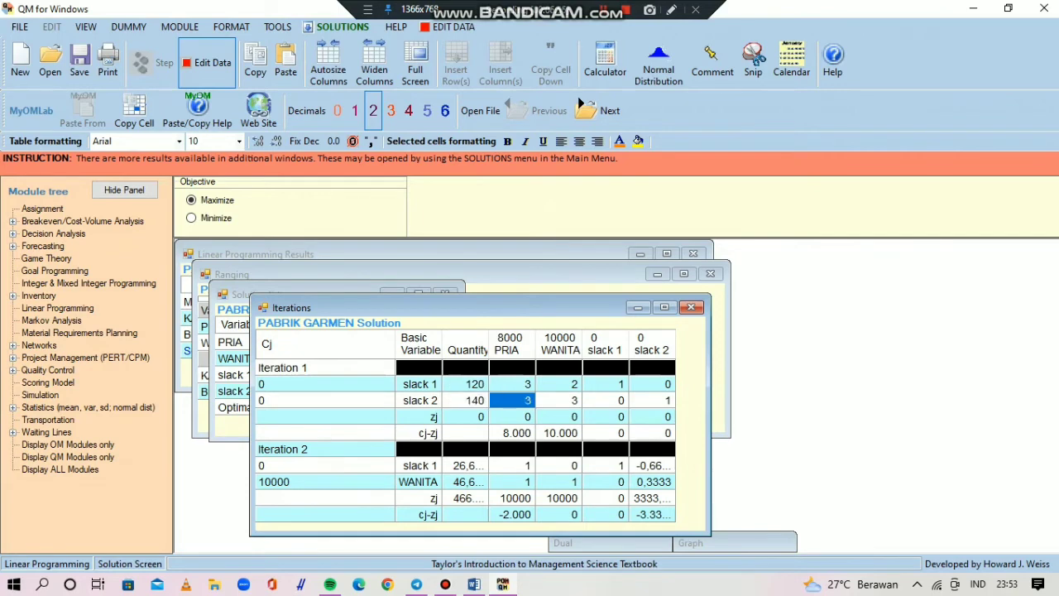
{"action": "left_click", "coordinate": [510, 384]}
{"action": "left_click", "coordinate": [510, 400]}
{"action": "left_click", "coordinate": [510, 384]}
{"action": "left_click", "coordinate": [510, 401]}
{"action": "key", "text": "Down"}
{"action": "key", "text": "Down"}
{"action": "key", "text": "Down"}
{"action": "key", "text": "Down"}
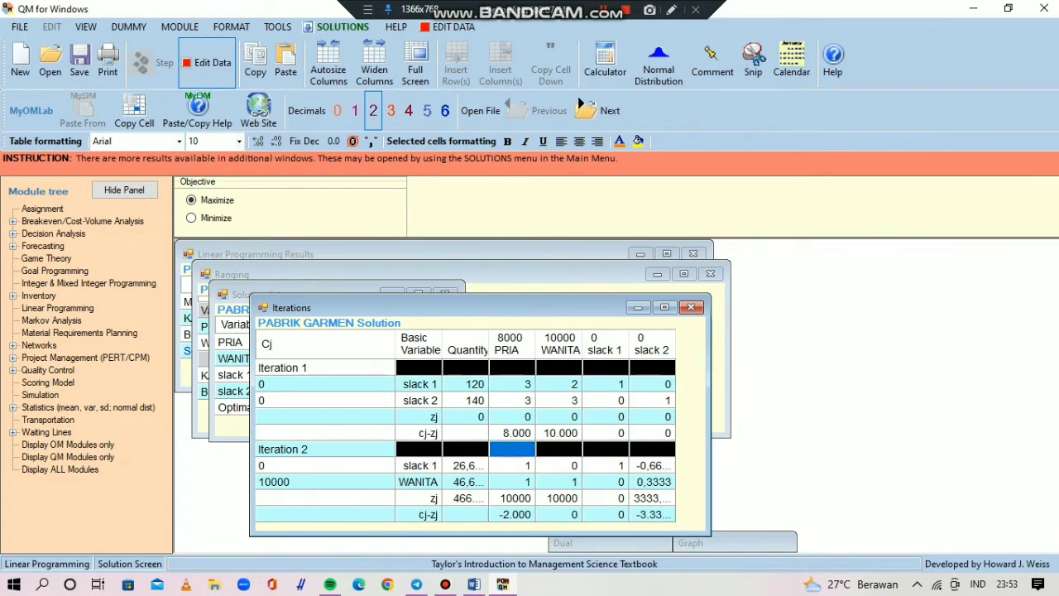
Examine the quantities of slack 1 and WANITA in Iteration 2.
{"action": "left_click", "coordinate": [465, 465]}
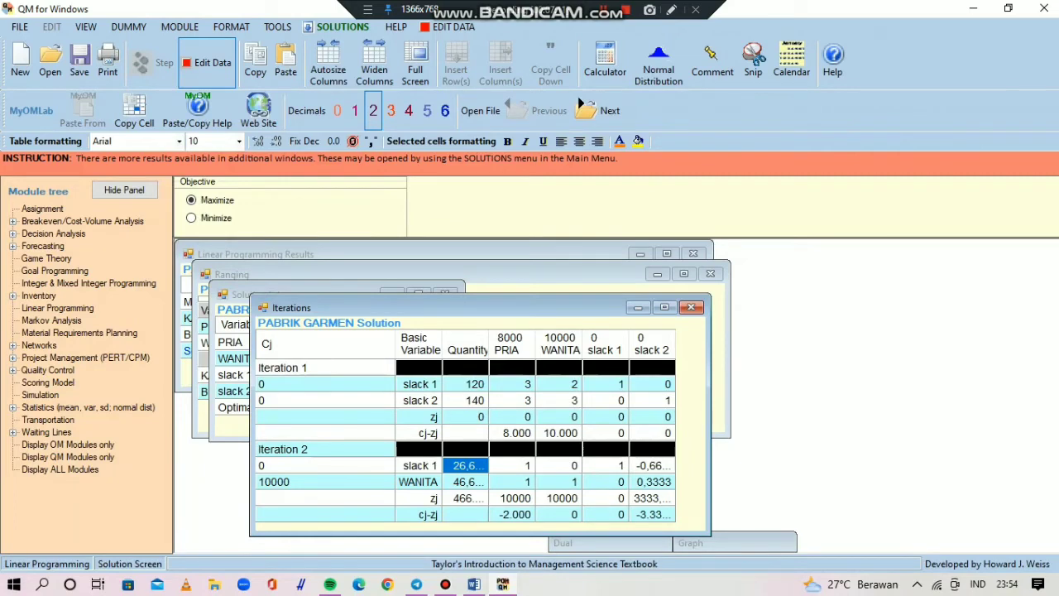
{"action": "left_click", "coordinate": [465, 448]}
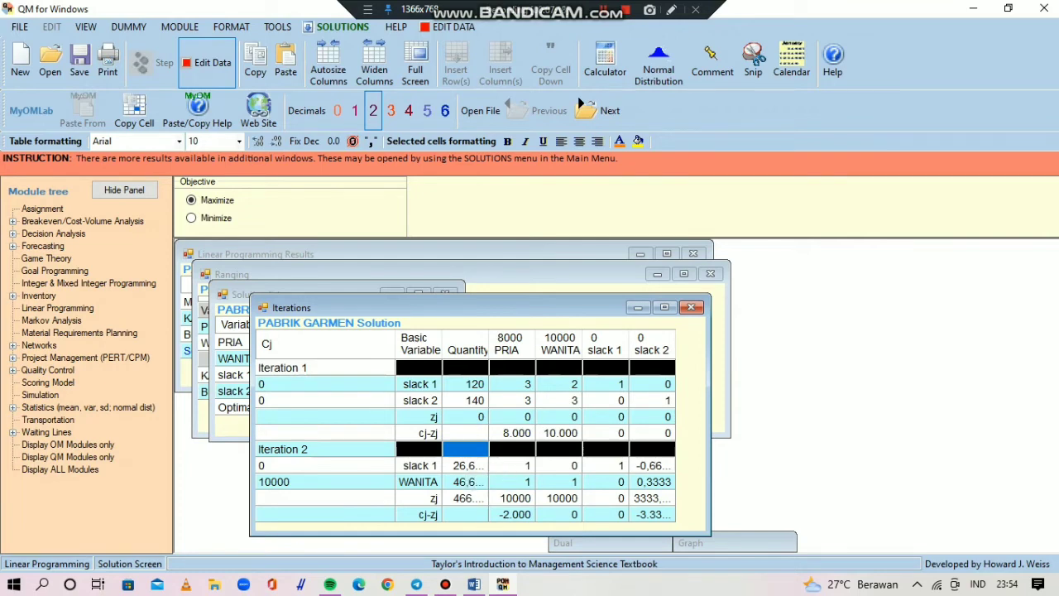
{"action": "left_click", "coordinate": [466, 465]}
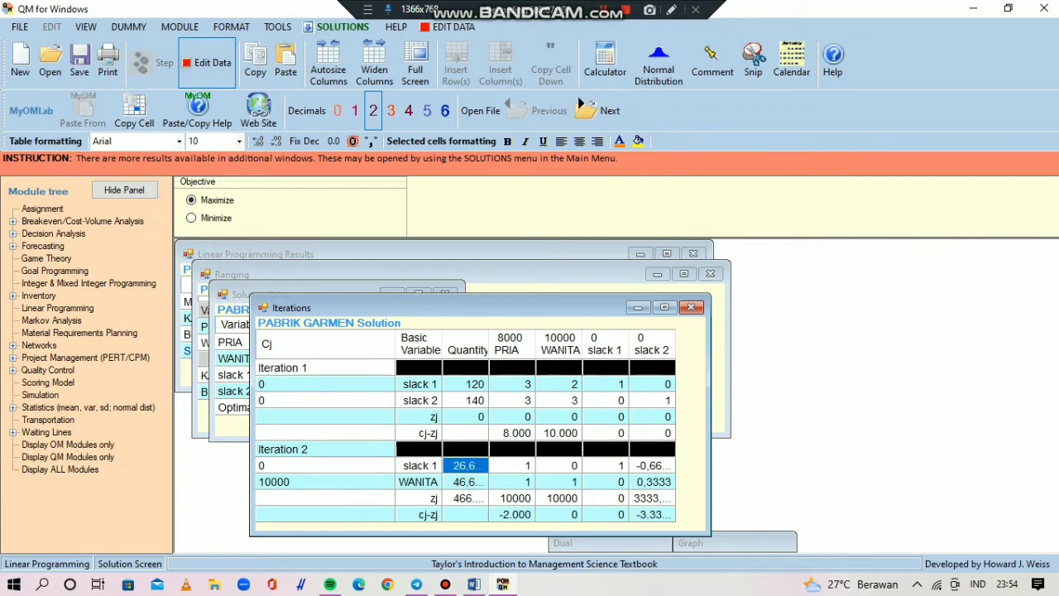
{"action": "left_click", "coordinate": [466, 481]}
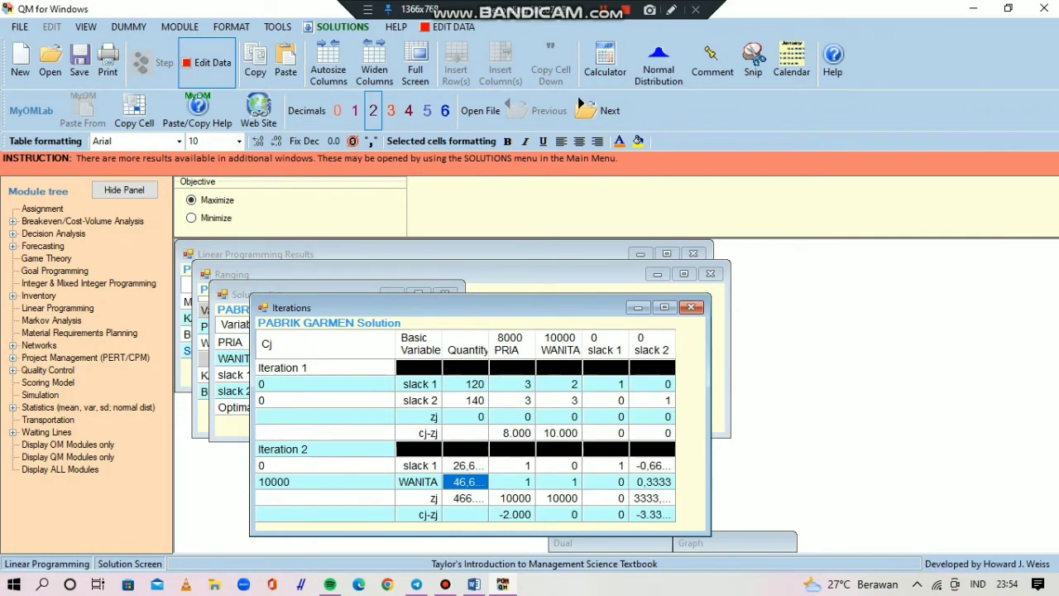
Open the Dual results and move their window so that both the original and dual problem tables are fully in view.
{"action": "left_click", "coordinate": [340, 27]}
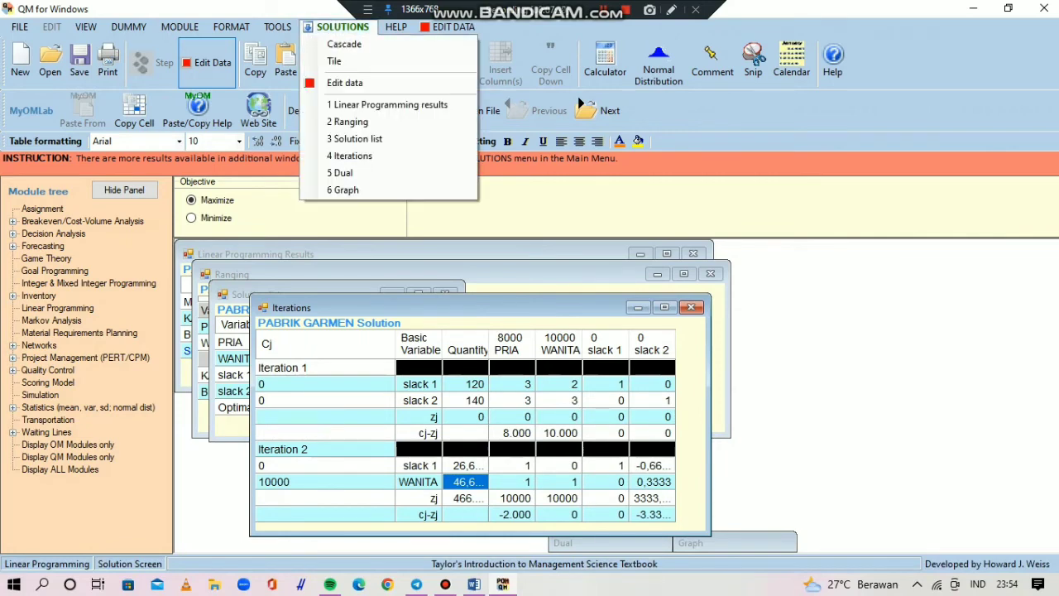
{"action": "left_click", "coordinate": [339, 172]}
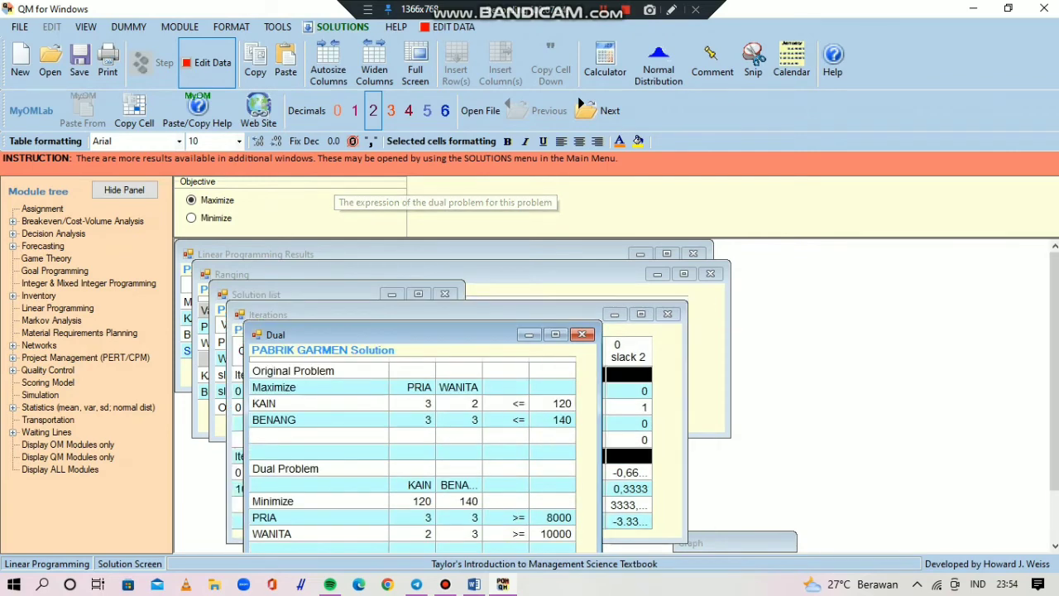
{"action": "left_click_drag", "start_coordinate": [347, 334], "coordinate": [385, 265]}
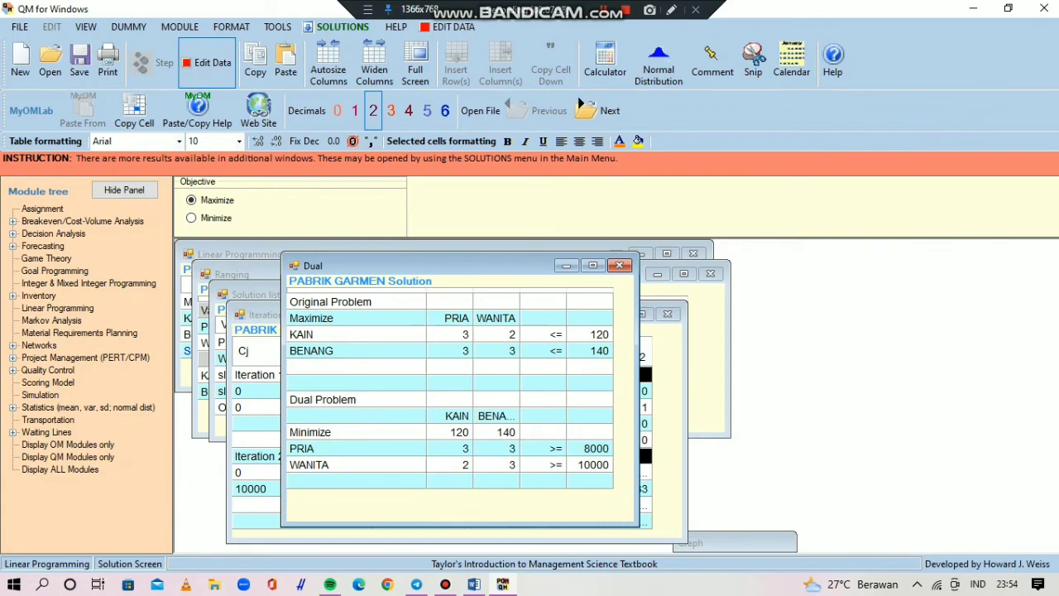
Go through the row labels of the Dual results up to the KAIN and BENANG constraints of the original problem.
{"action": "left_click", "coordinate": [356, 481]}
{"action": "key", "text": "Up"}
{"action": "key", "text": "Up"}
{"action": "key", "text": "Up"}
{"action": "key", "text": "Up"}
{"action": "key", "text": "Up"}
{"action": "key", "text": "Up"}
{"action": "key", "text": "Up"}
{"action": "key", "text": "Up"}
{"action": "key", "text": "Up"}
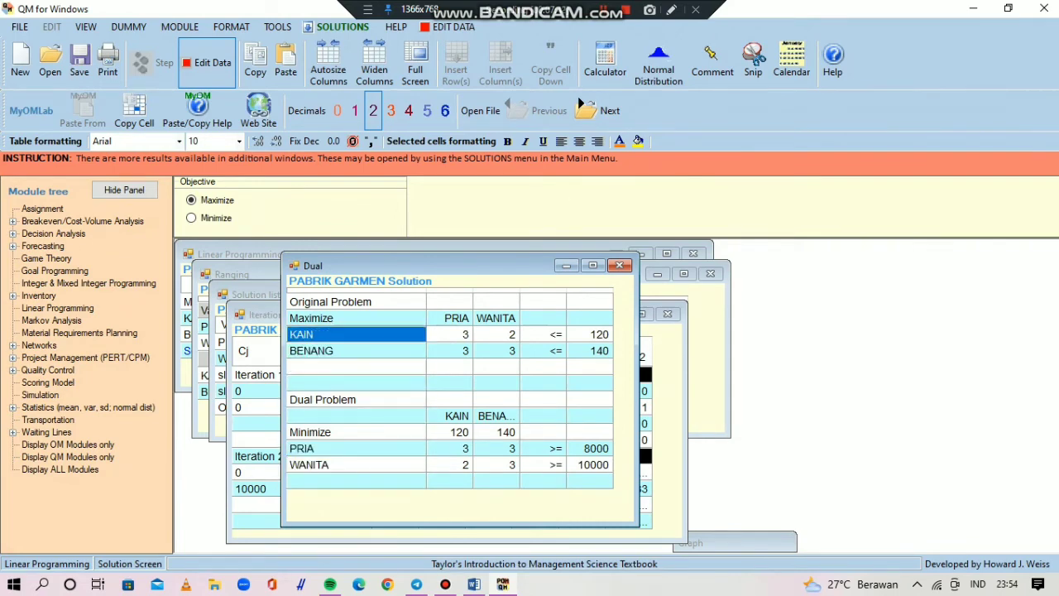
{"action": "key", "text": "Down"}
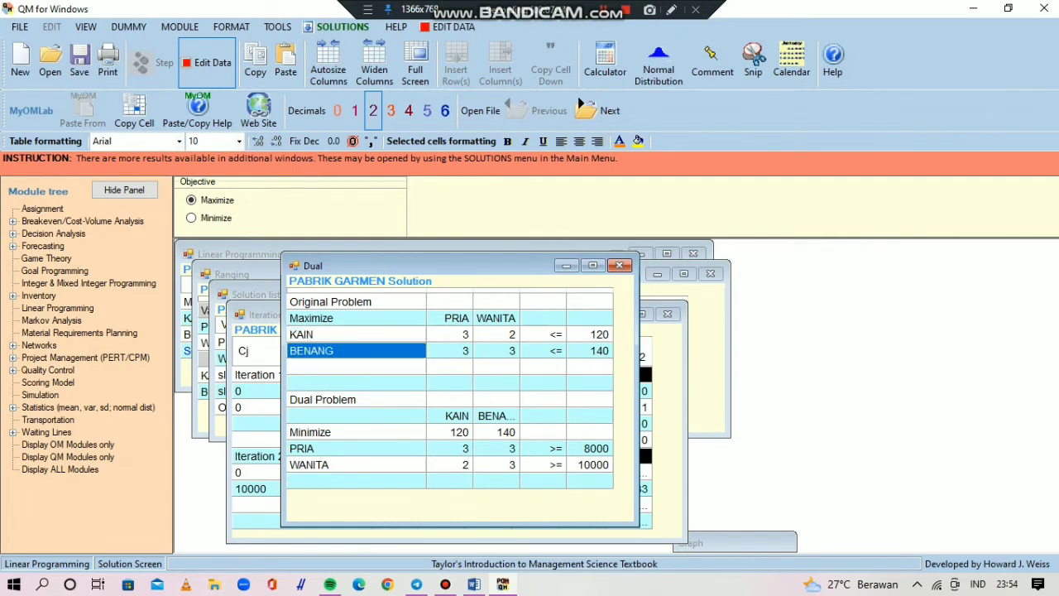
Examine the WANITA coefficients and right-hand-side limits of the KAIN and BENANG constraints in the original problem.
{"action": "key", "text": "Right"}
{"action": "key", "text": "Right"}
{"action": "key", "text": "Up"}
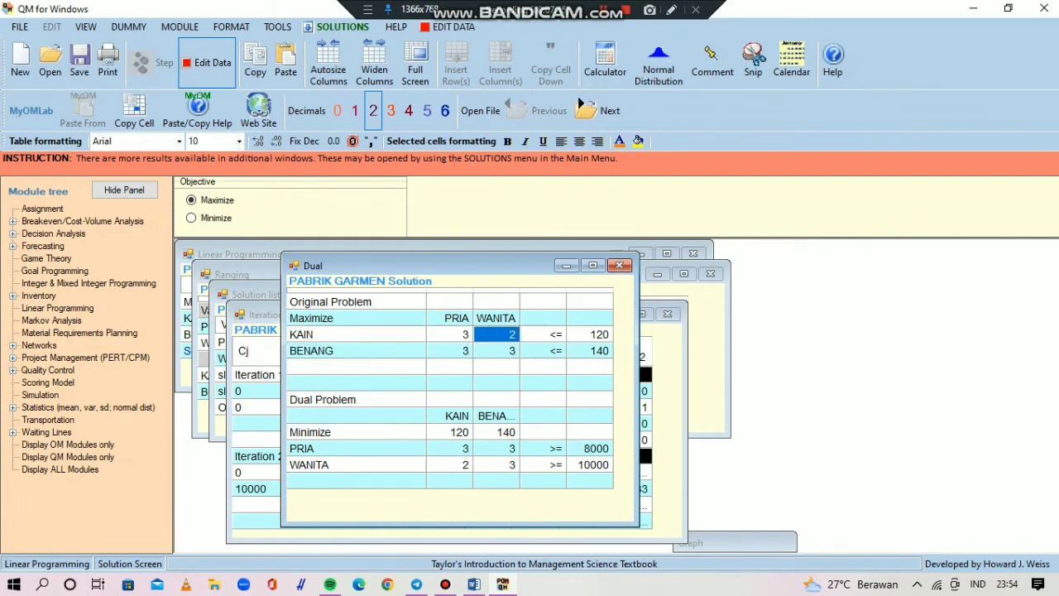
{"action": "key", "text": "Down"}
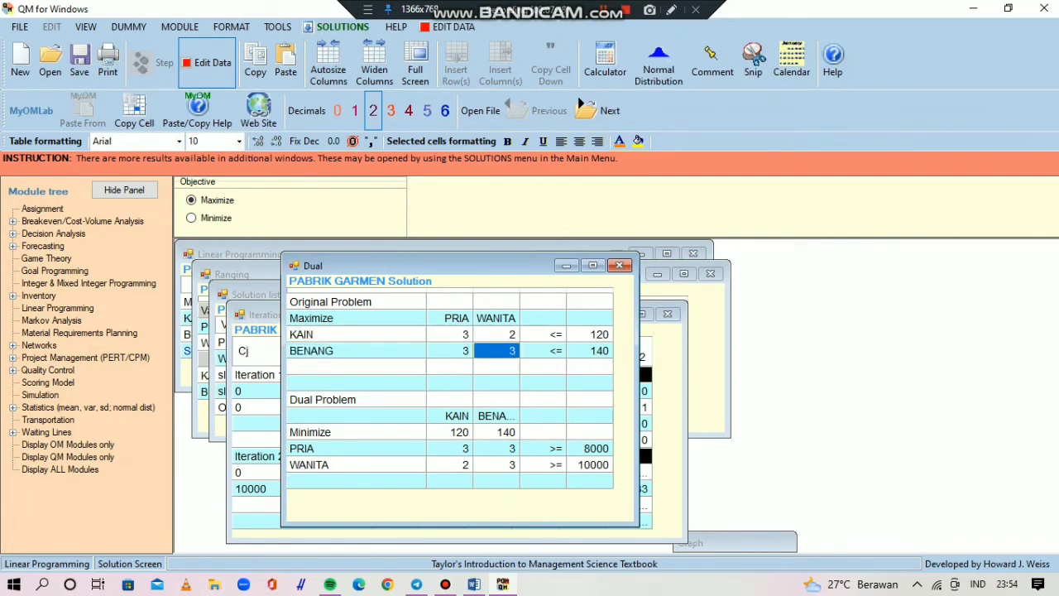
{"action": "key", "text": "Right"}
{"action": "key", "text": "Right"}
{"action": "key", "text": "Up"}
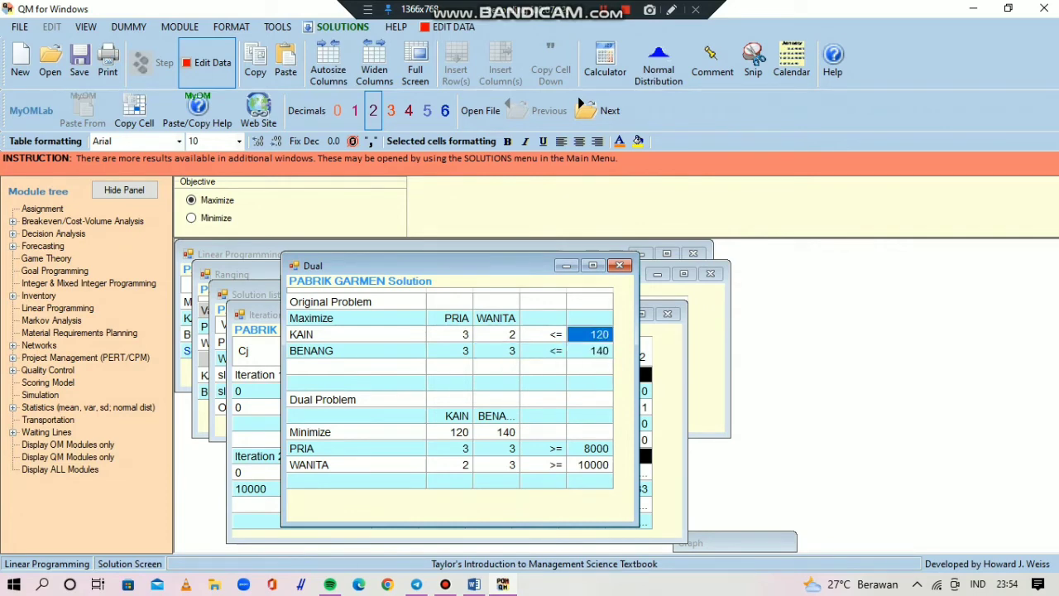
{"action": "key", "text": "Down"}
Examine the KAIN and BENANG coefficients in the Minimize objective row of the dual problem.
{"action": "key", "text": "Down"}
{"action": "key", "text": "Down"}
{"action": "key", "text": "Down"}
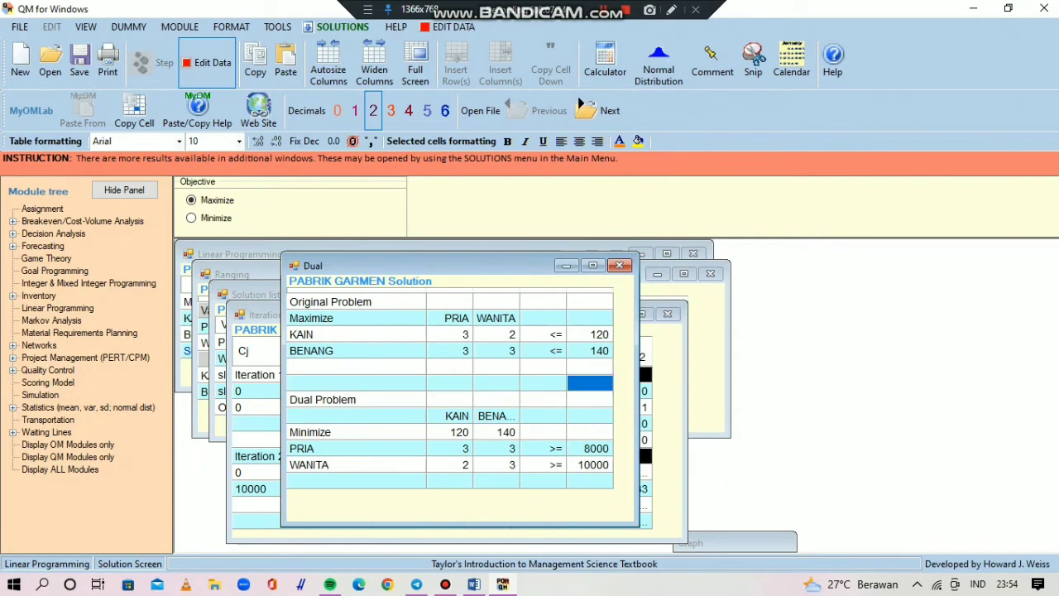
{"action": "key", "text": "Left"}
{"action": "key", "text": "Left"}
{"action": "key", "text": "Left"}
{"action": "key", "text": "Left"}
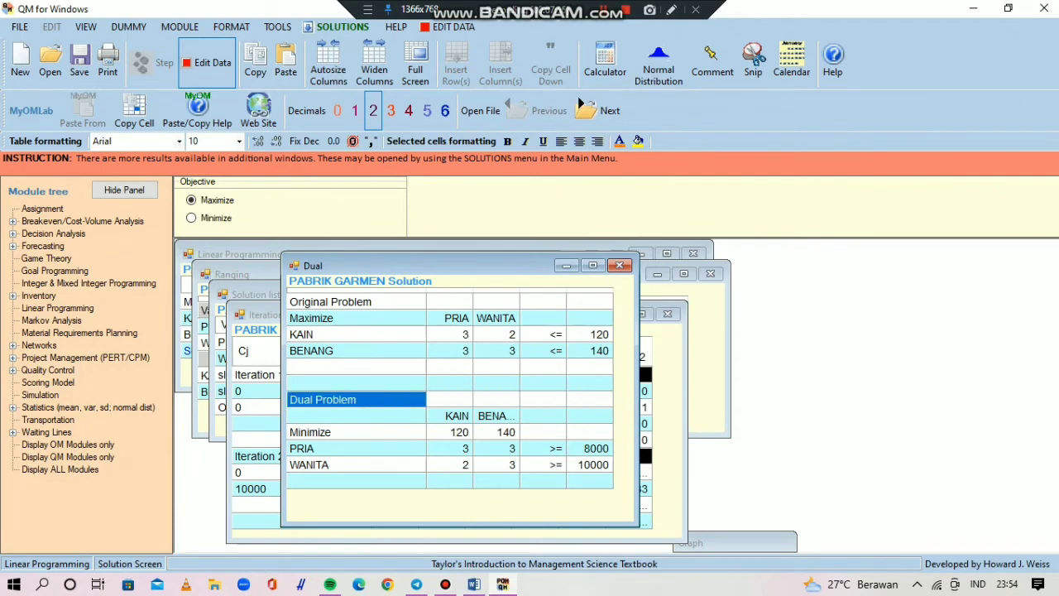
{"action": "key", "text": "Down"}
{"action": "key", "text": "Right"}
{"action": "key", "text": "Down"}
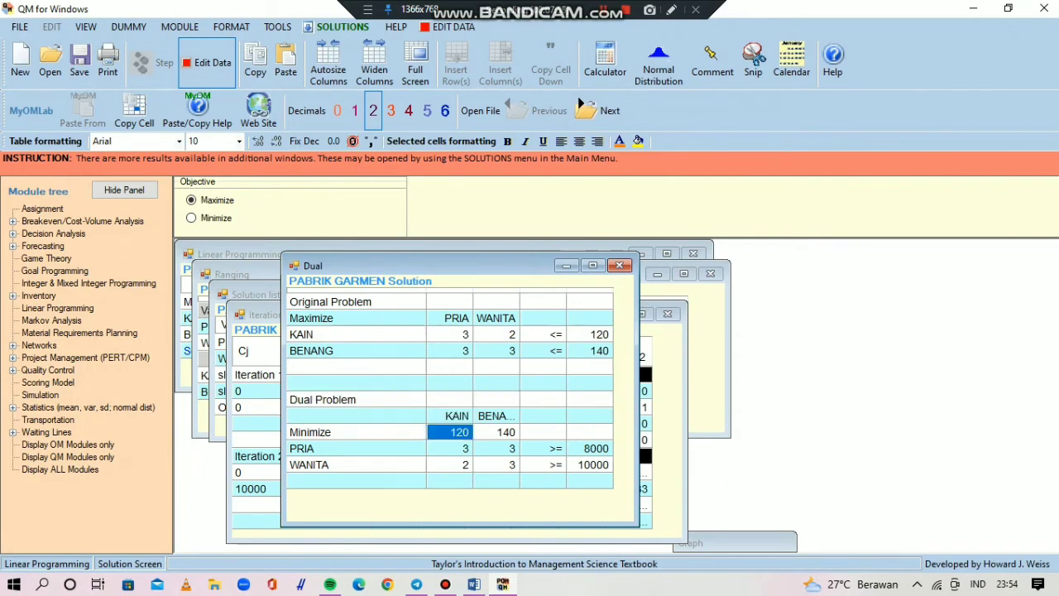
{"action": "key", "text": "Right"}
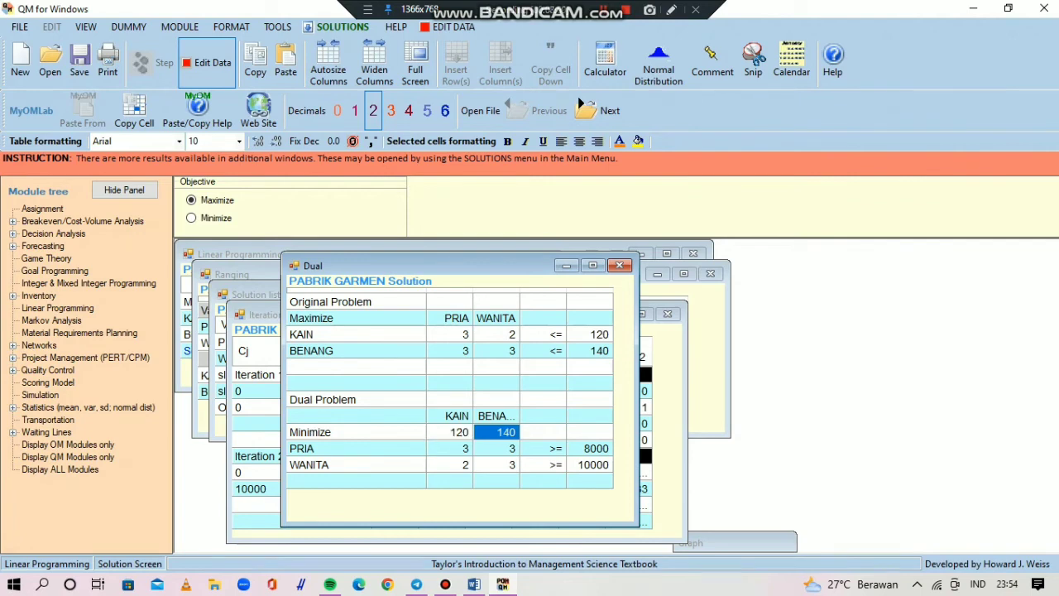
Examine the coefficients and right-hand-side values of the PRIA and WANITA constraints in the dual problem.
{"action": "key", "text": "Down"}
{"action": "key", "text": "Left"}
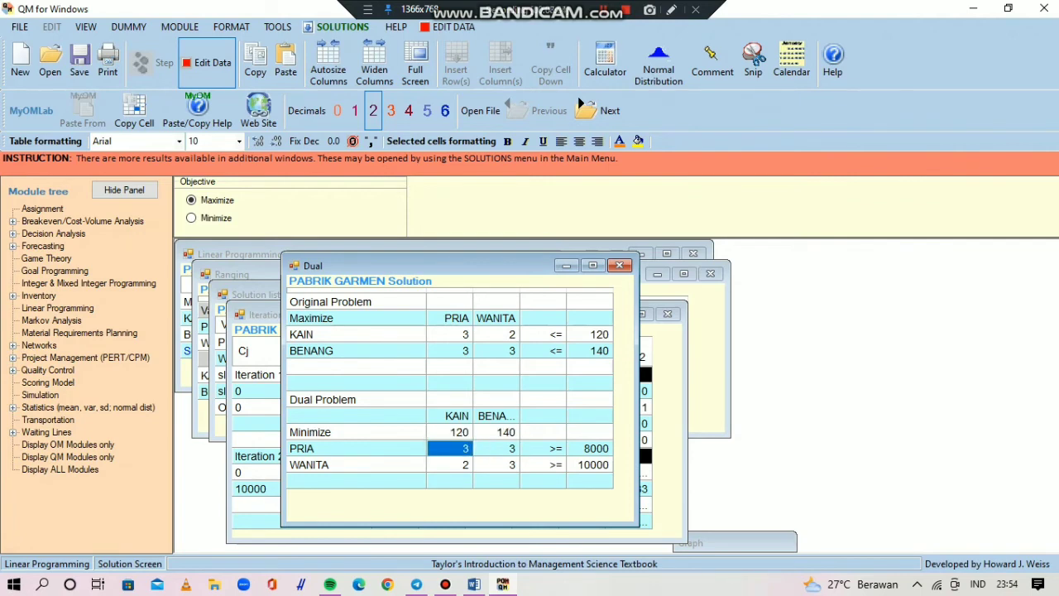
{"action": "key", "text": "Down"}
{"action": "key", "text": "Right"}
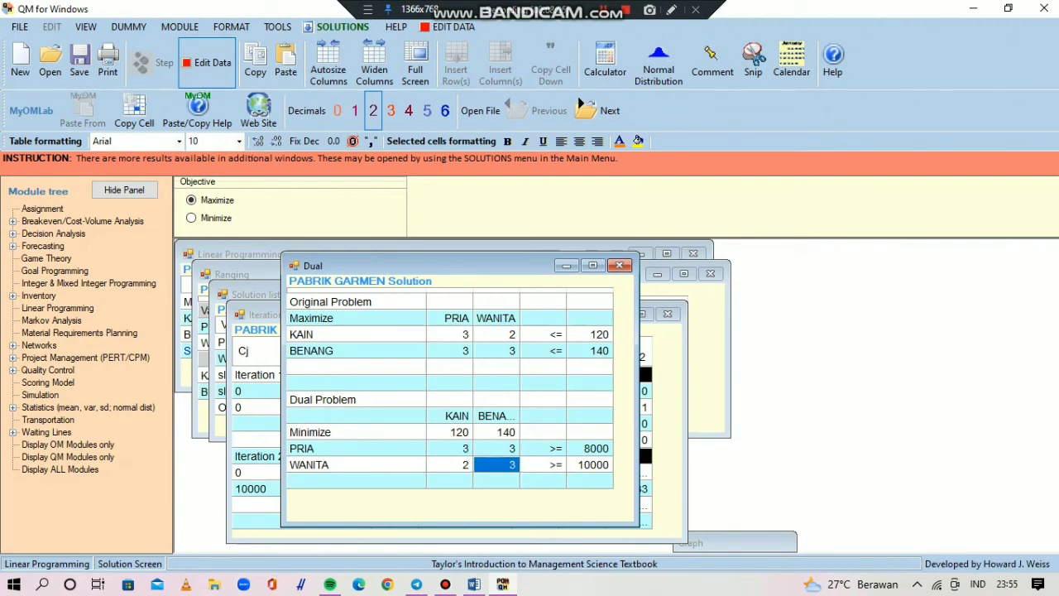
{"action": "key", "text": "Up"}
{"action": "key", "text": "Down"}
{"action": "key", "text": "Right"}
{"action": "key", "text": "Right"}
{"action": "key", "text": "Up"}
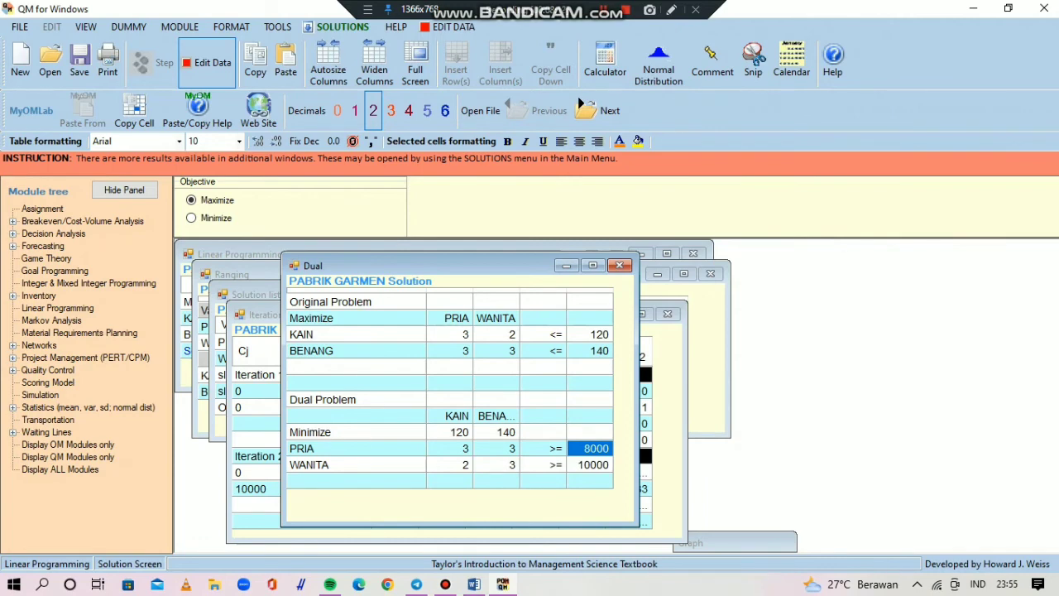
{"action": "key", "text": "Down"}
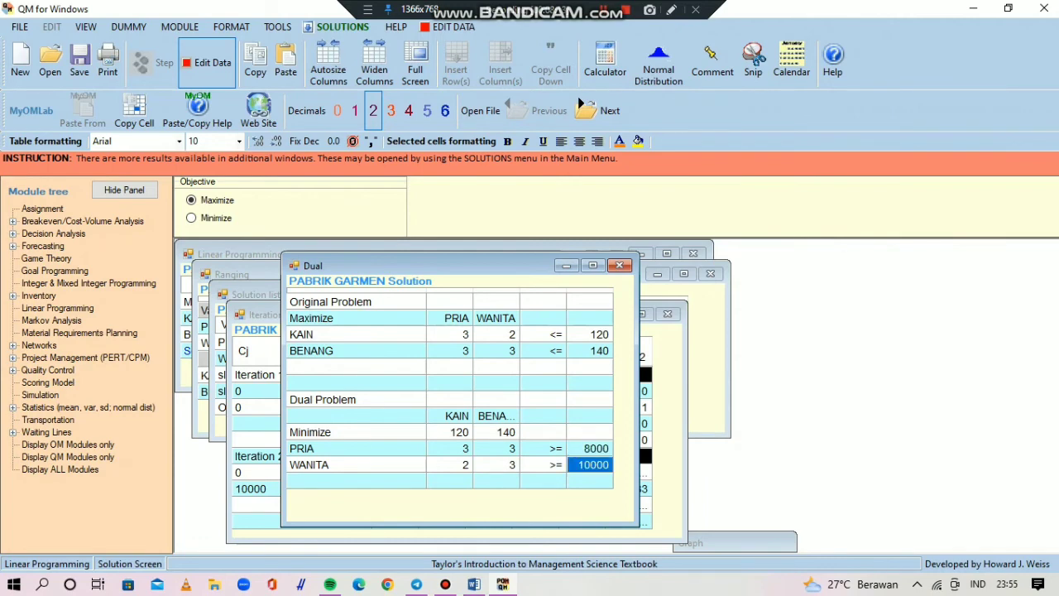
Open the Graph results of the garment factory problem.
{"action": "left_click", "coordinate": [339, 26]}
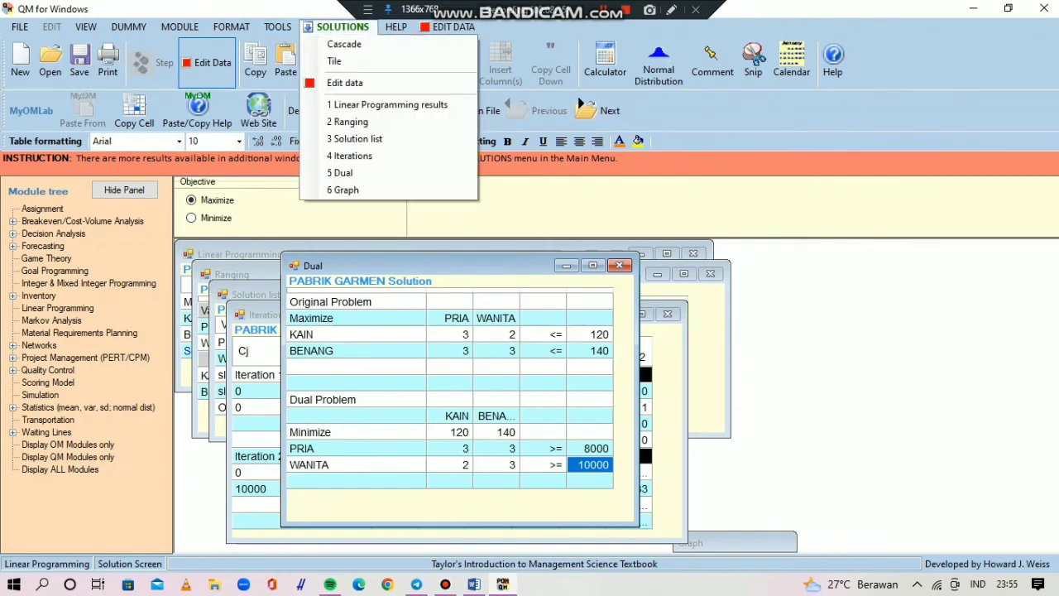
{"action": "key", "text": "Return"}
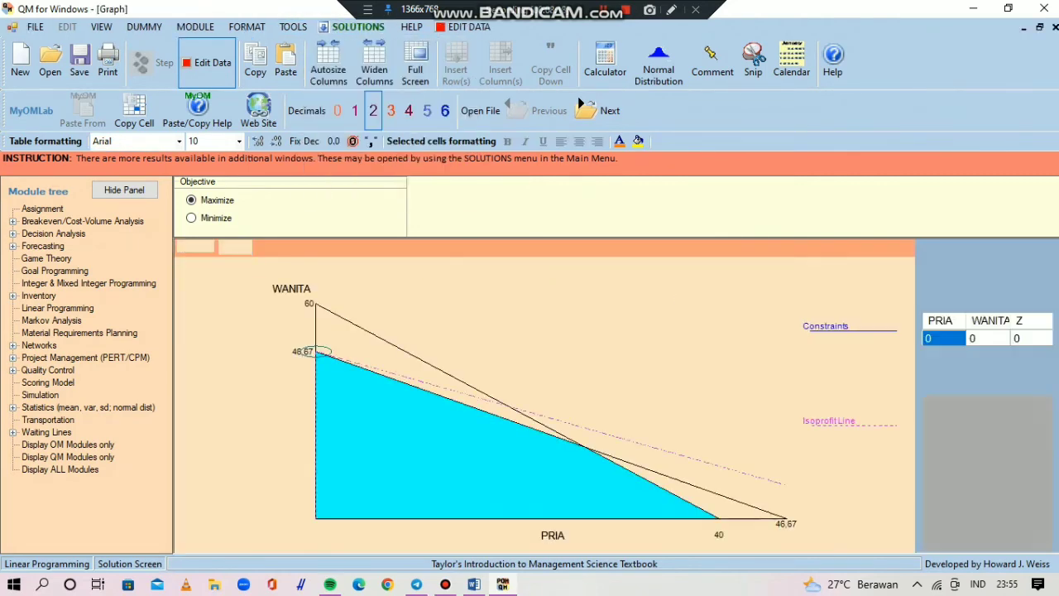